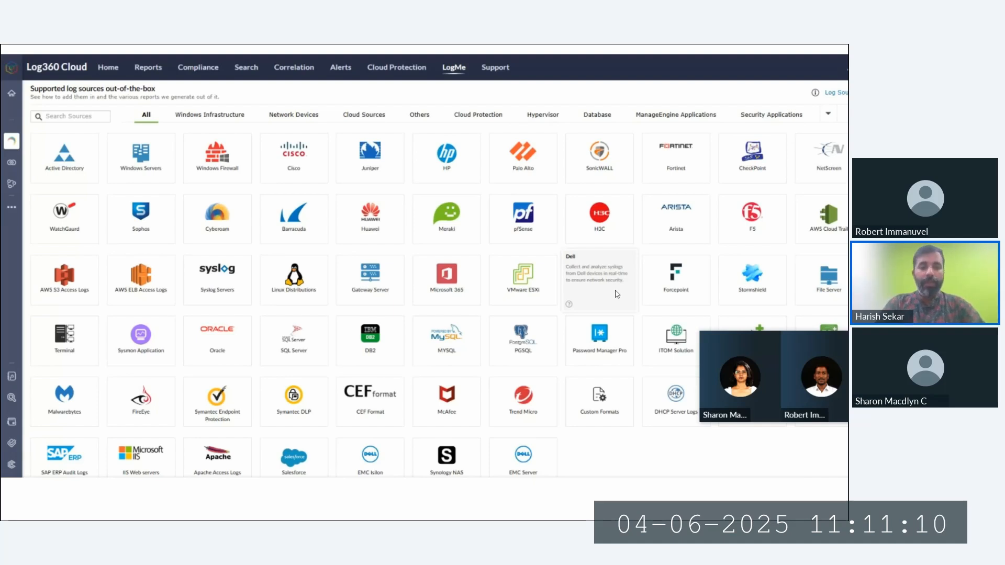
# - Exit the slideshow and return to slide 6 of the 'ZohoOne Log360Cloud webinar' deck in the editor
pyautogui.press('Escape')
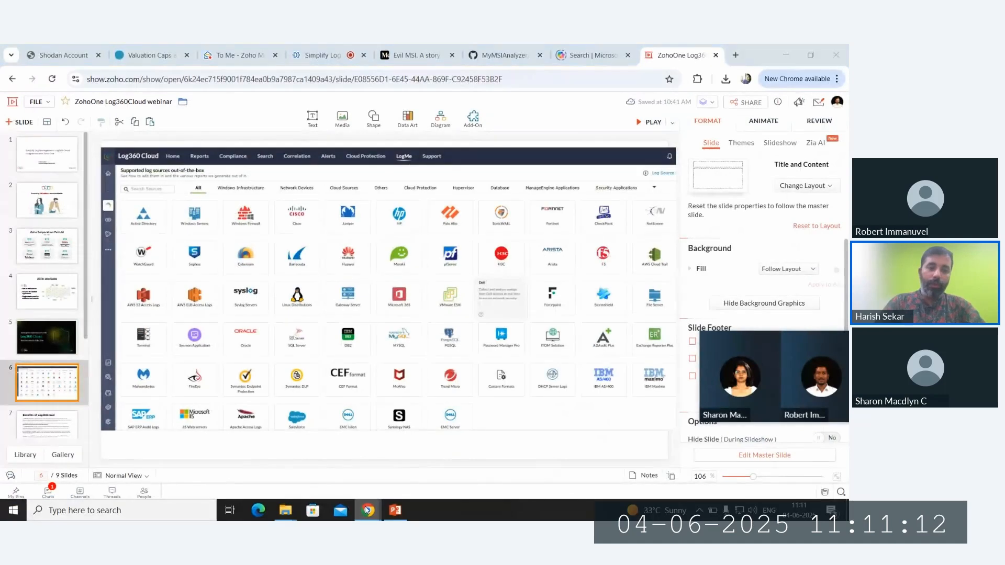
# - Launch Log360 Cloud from More Apps and open the LogMe catalog of out-of-the-box log sources
pyautogui.moveTo(368, 510)
pyautogui.click(370, 462)
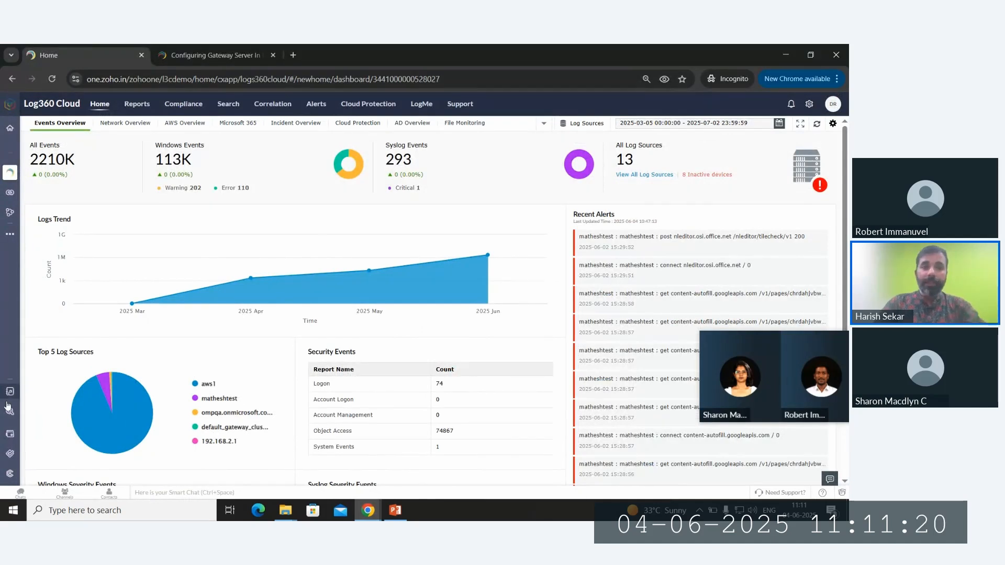
pyautogui.moveTo(10, 391)
pyautogui.click(43, 232)
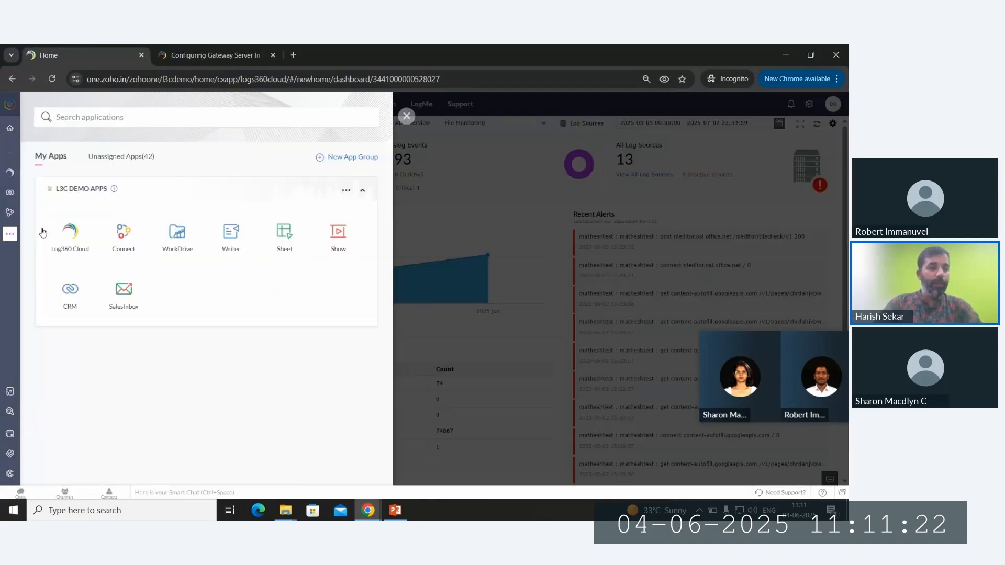
pyautogui.click(69, 240)
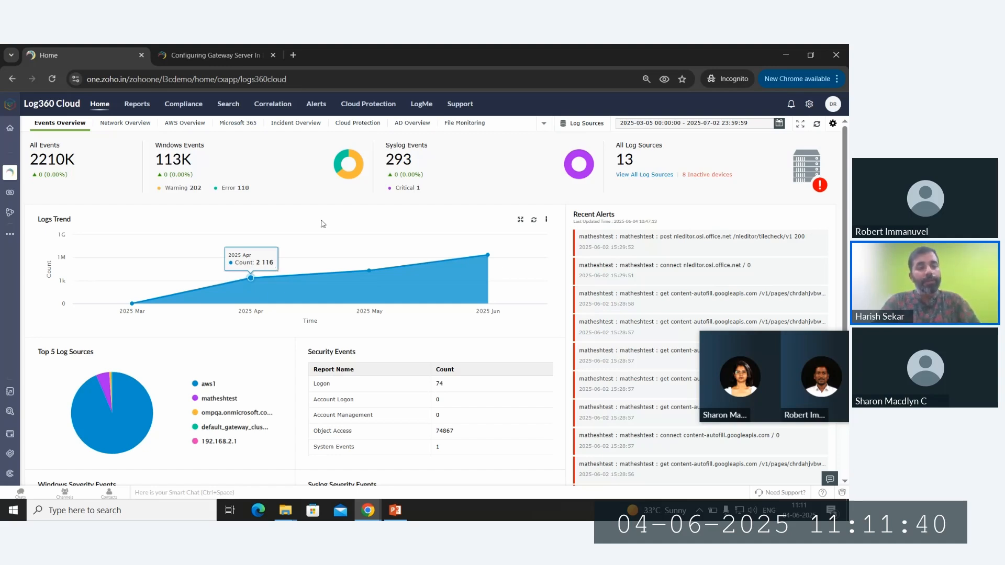
pyautogui.click(422, 104)
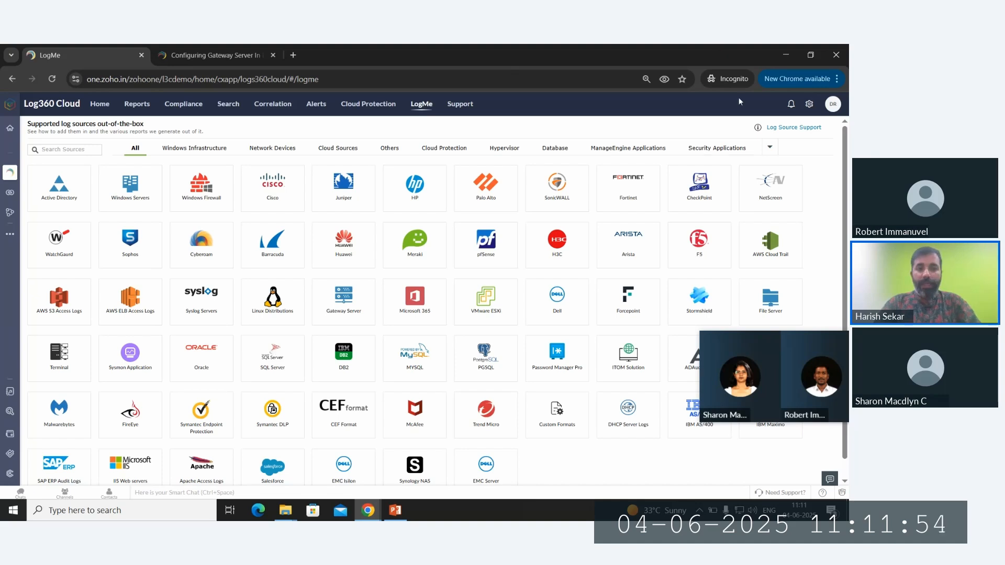
# - Filter the LogMe catalog to Cloud Sources only
pyautogui.click(338, 158)
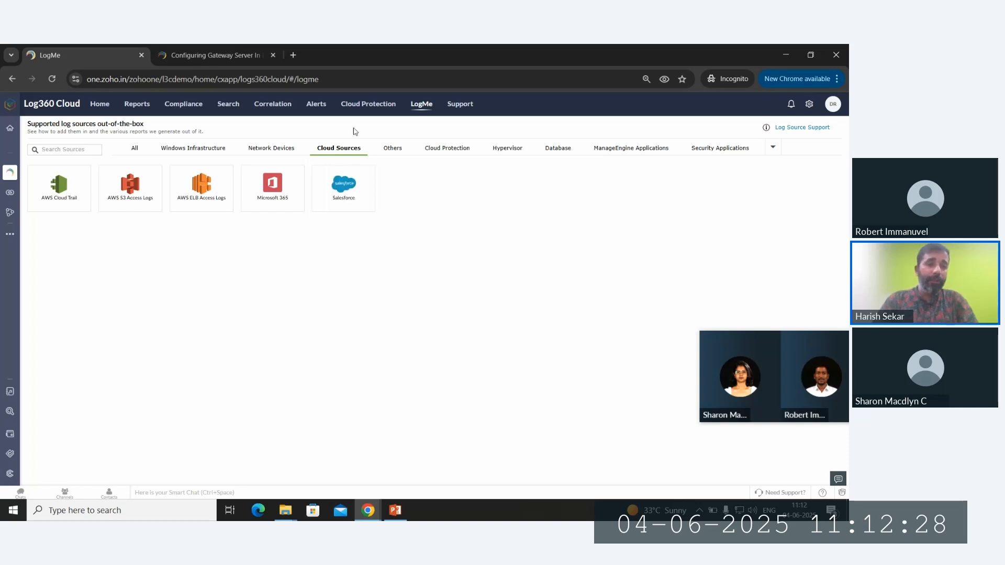
# - Open the Cloud Protection dashboard showing 118.95MB traffic, 8225 requests and 114 apps
pyautogui.click(370, 104)
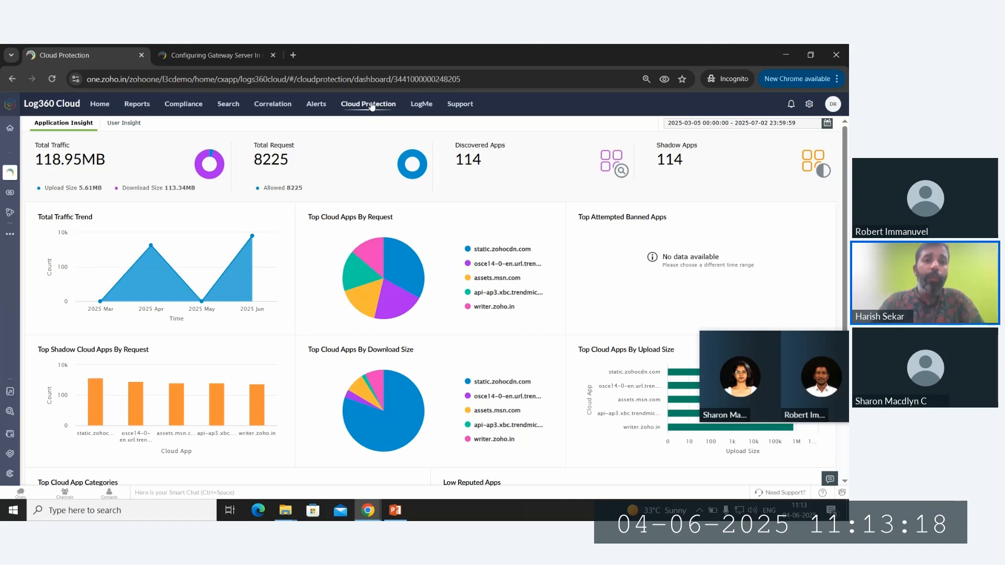
# - Compare the User Insight and Application Insight views, then drill into Total Actors using Shadow Apps
pyautogui.click(120, 125)
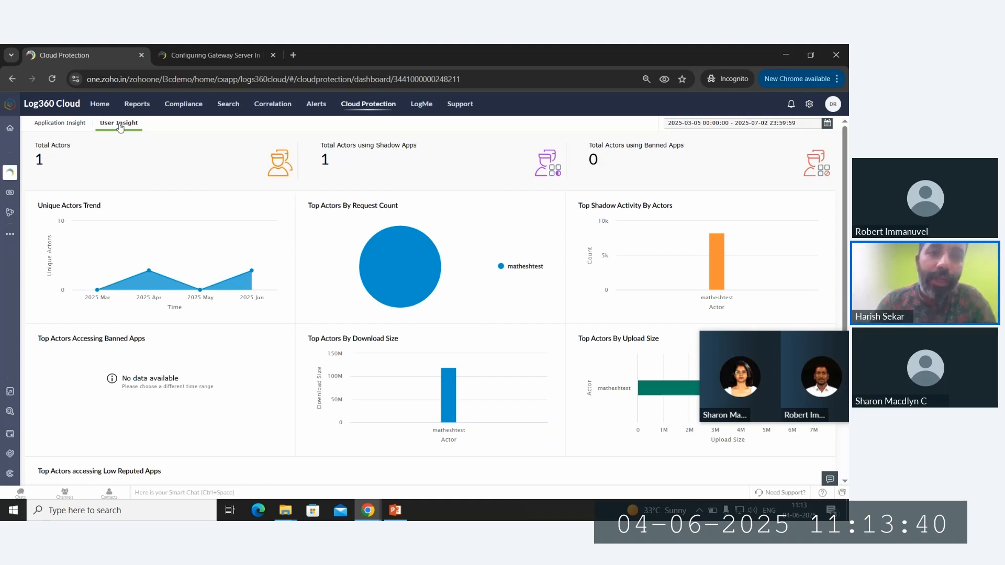
pyautogui.click(52, 124)
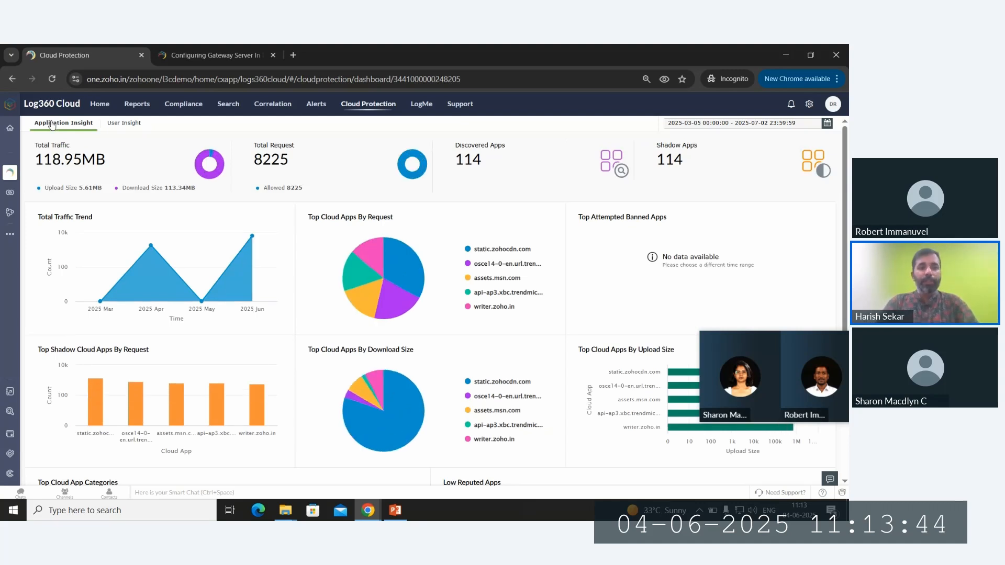
pyautogui.click(132, 125)
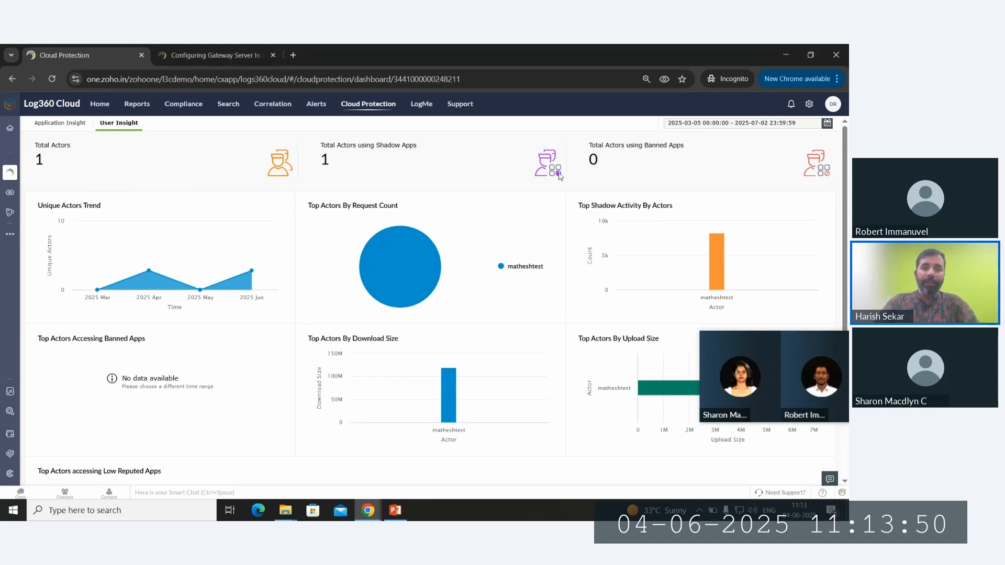
pyautogui.click(328, 164)
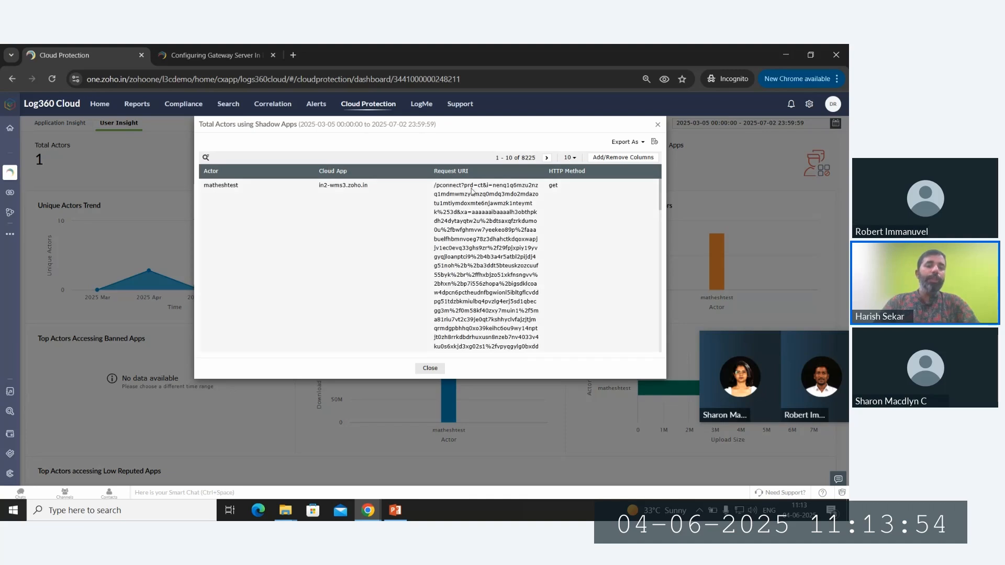
# - Scroll through the actor's shadow-app request records, then close the drill-down dialog
pyautogui.scroll(-3, 471, 189)
pyautogui.scroll(-10, 472, 190)
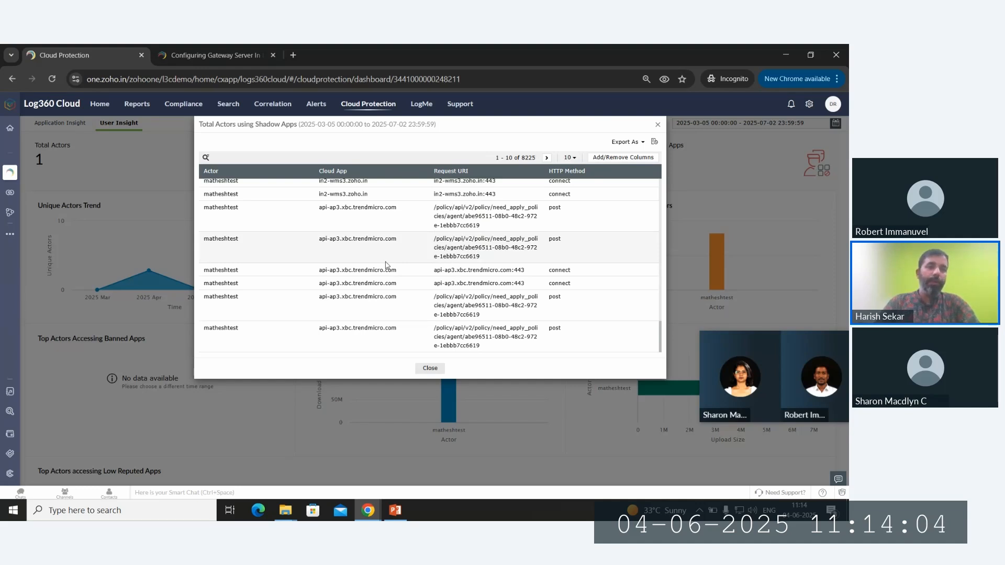
pyautogui.click(658, 125)
# - Switch to the Configuring Gateway Server help page and scroll to its table of contents
pyautogui.click(233, 52)
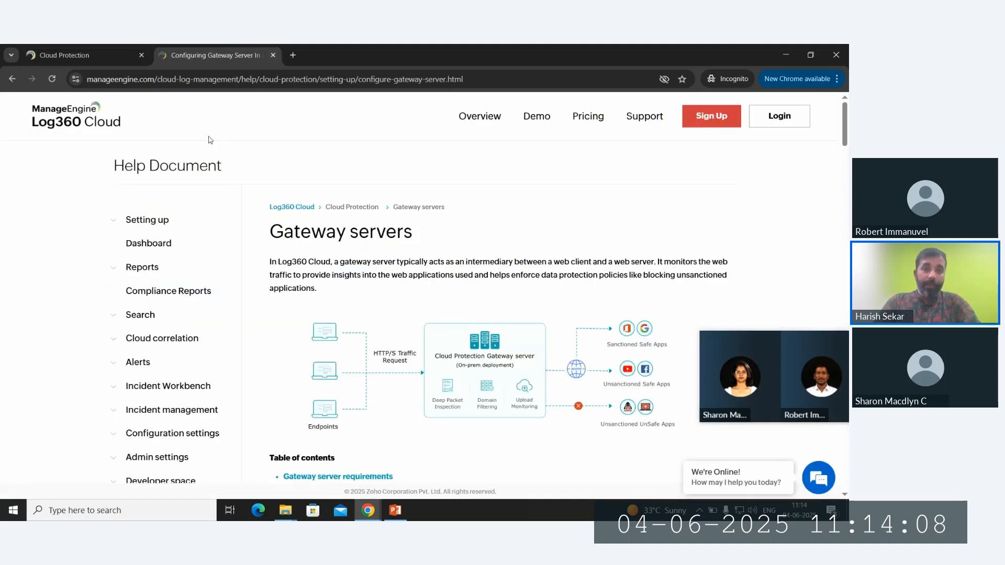
pyautogui.scroll(-2, 318, 196)
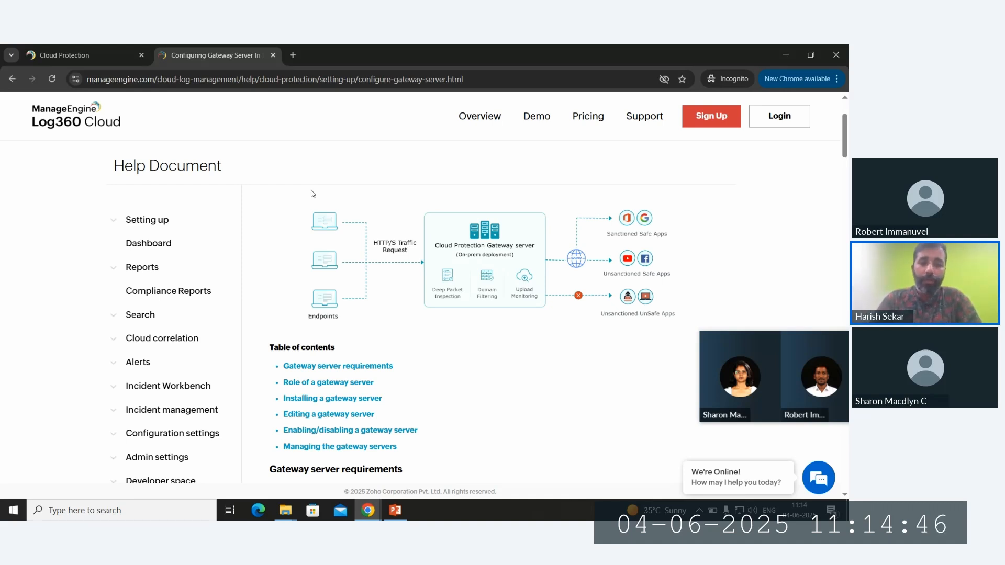
pyautogui.scroll(-3, 312, 193)
pyautogui.scroll(-6, 312, 194)
pyautogui.scroll(-15, 313, 194)
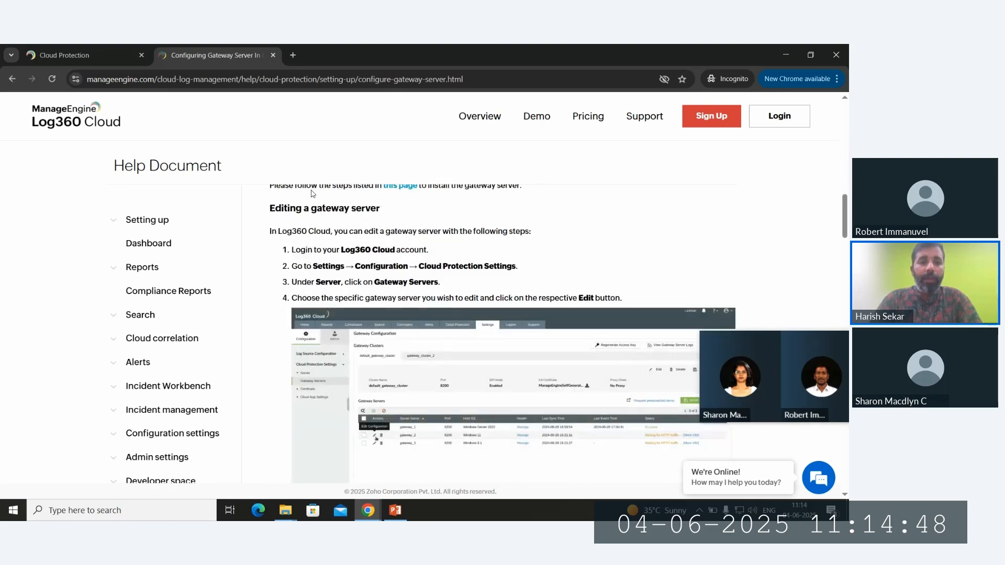
pyautogui.scroll(-12, 311, 193)
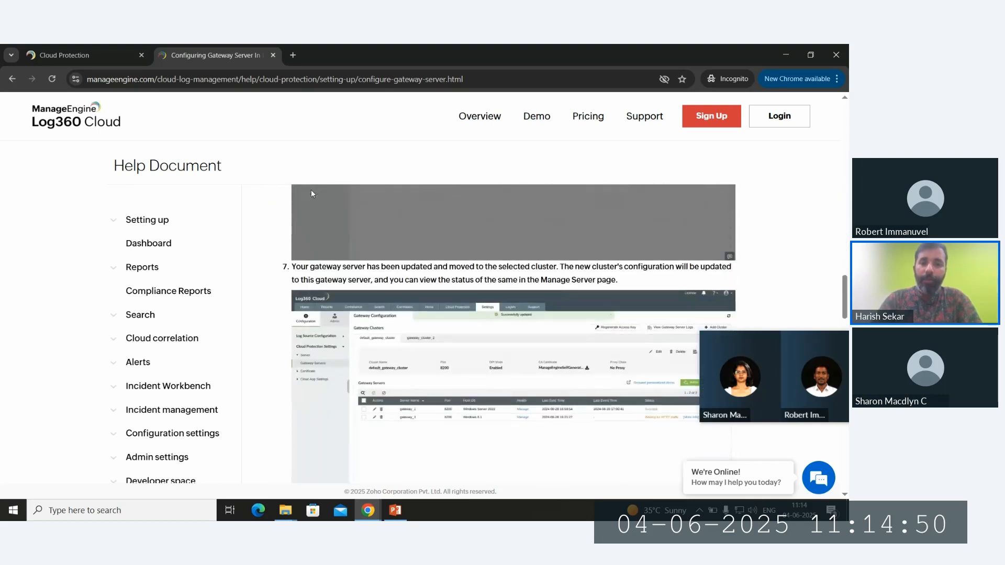
pyautogui.scroll(-1, 311, 194)
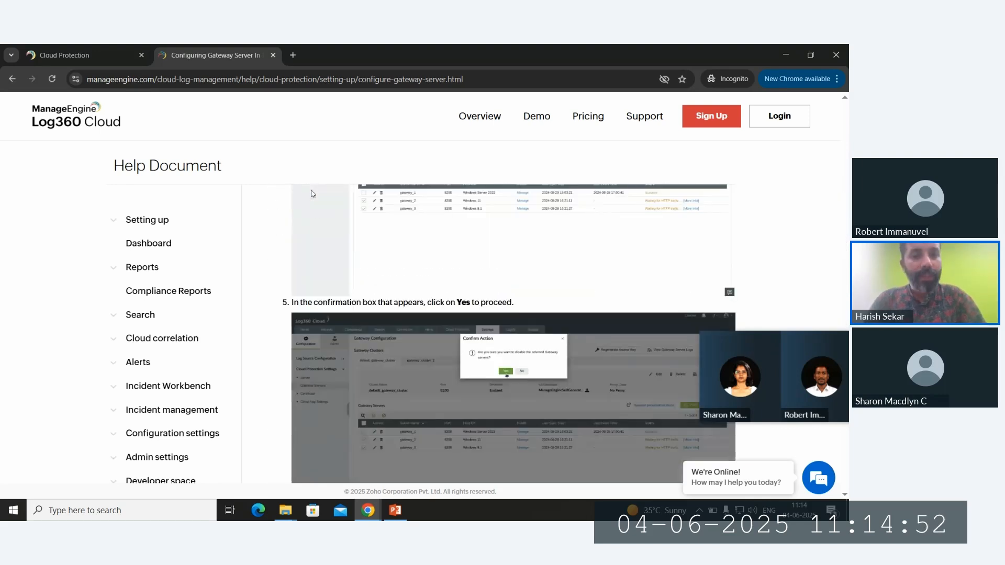
pyautogui.scroll(-4, 311, 194)
pyautogui.scroll(-4, 310, 193)
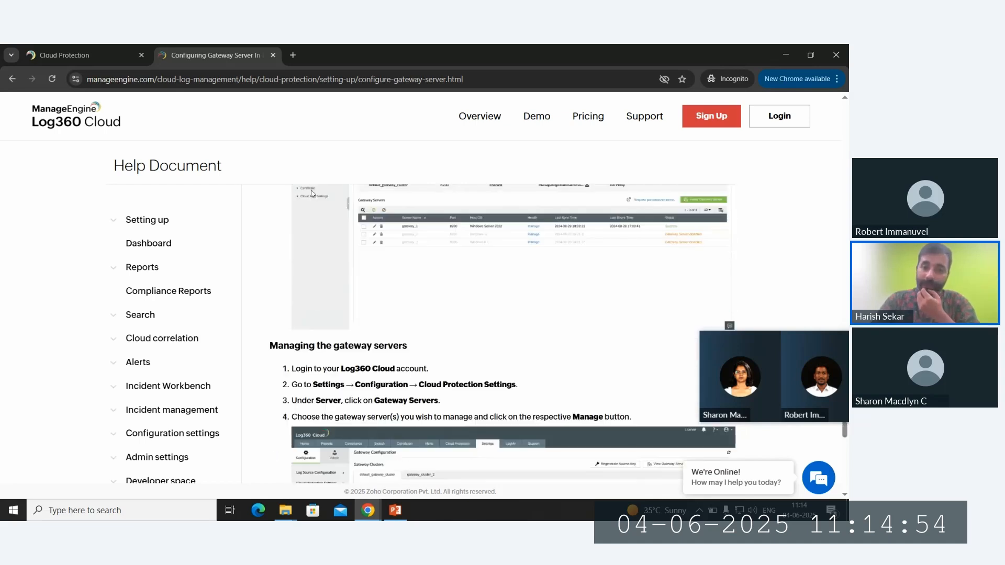
pyautogui.scroll(20, 311, 193)
pyautogui.scroll(20, 313, 194)
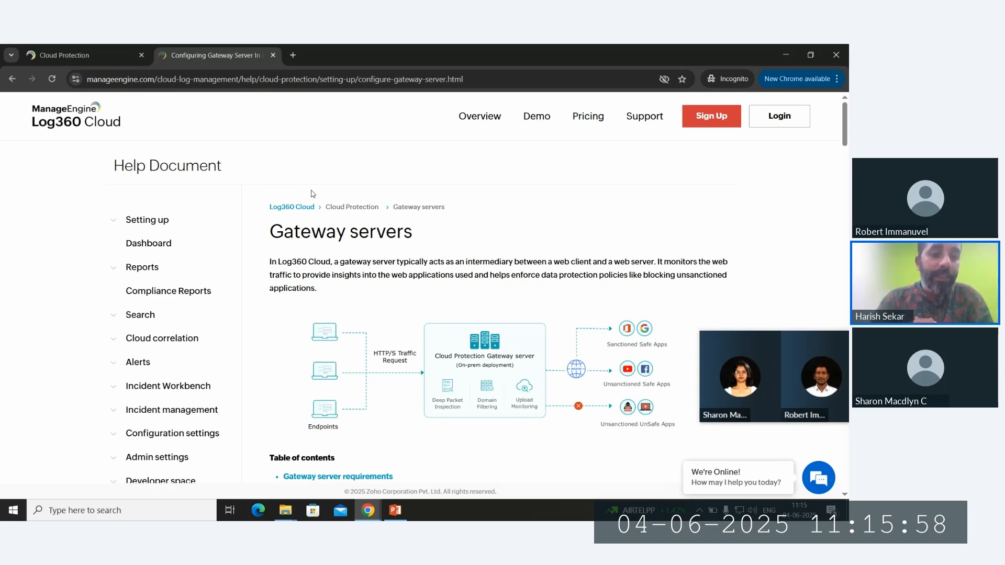
# - Switch back to the Cloud Protection User Insight dashboard showing 1 actor using shadow apps
pyautogui.click(69, 48)
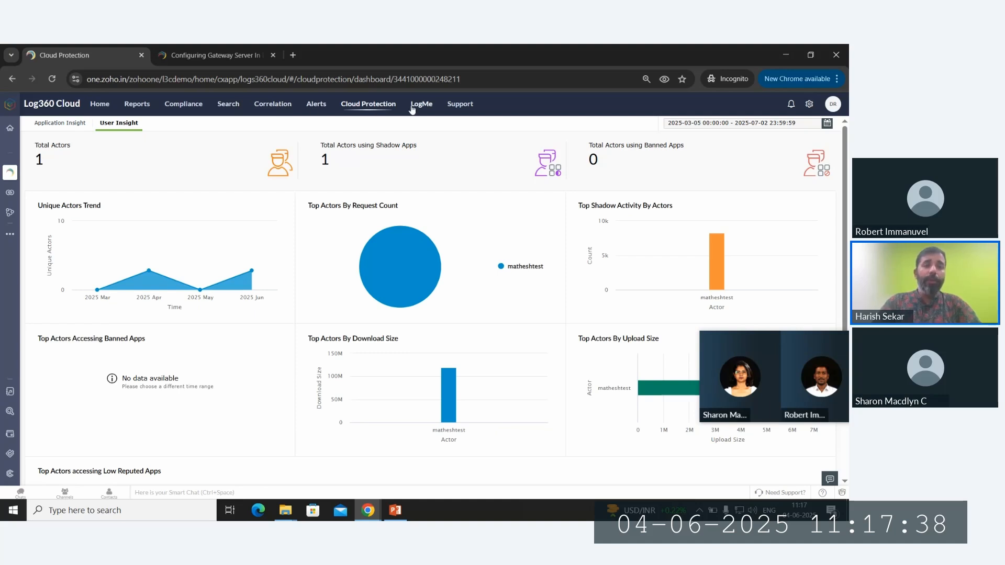
# - Show the LogMe grid of supported log sources, from Active Directory to EMC Server
pyautogui.click(417, 106)
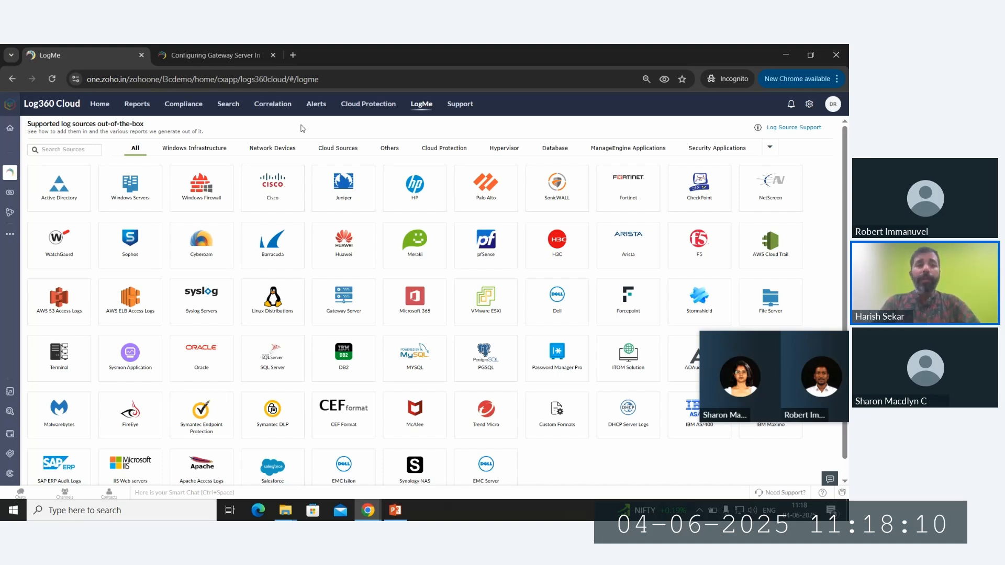
# - Move through the Cloud Protection, Search and Compliance sections to reach Reports
pyautogui.click(353, 107)
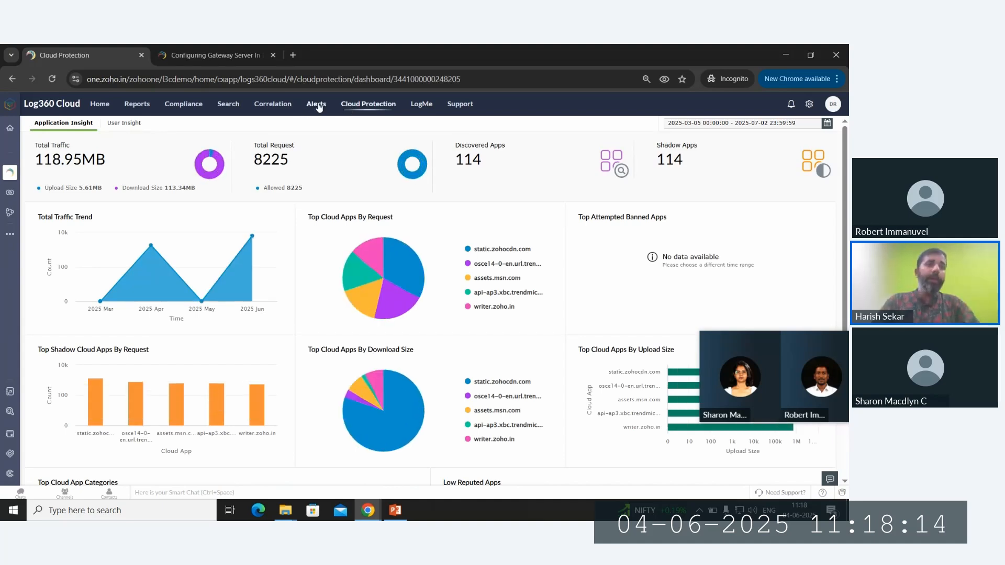
pyautogui.click(228, 105)
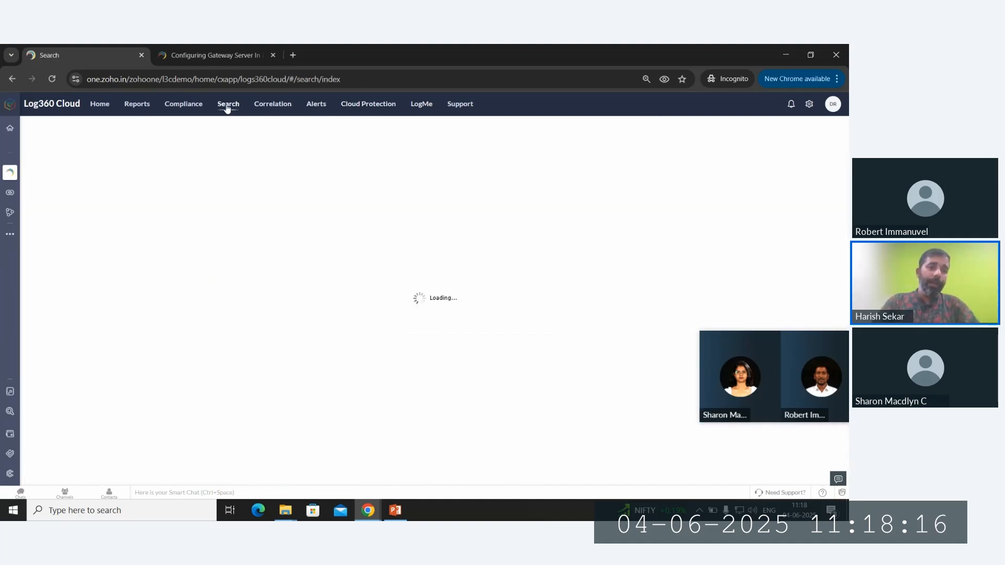
pyautogui.click(172, 106)
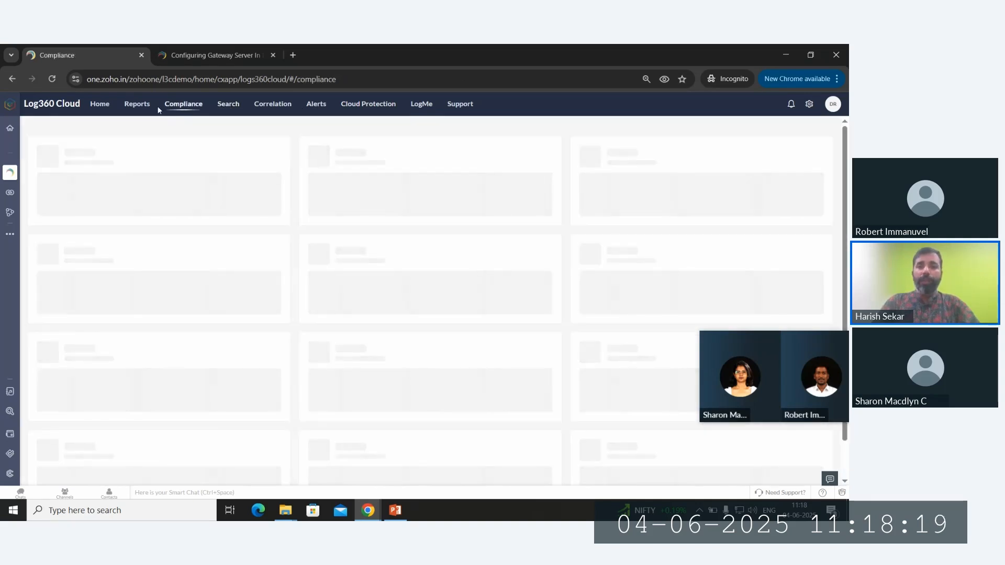
pyautogui.click(138, 105)
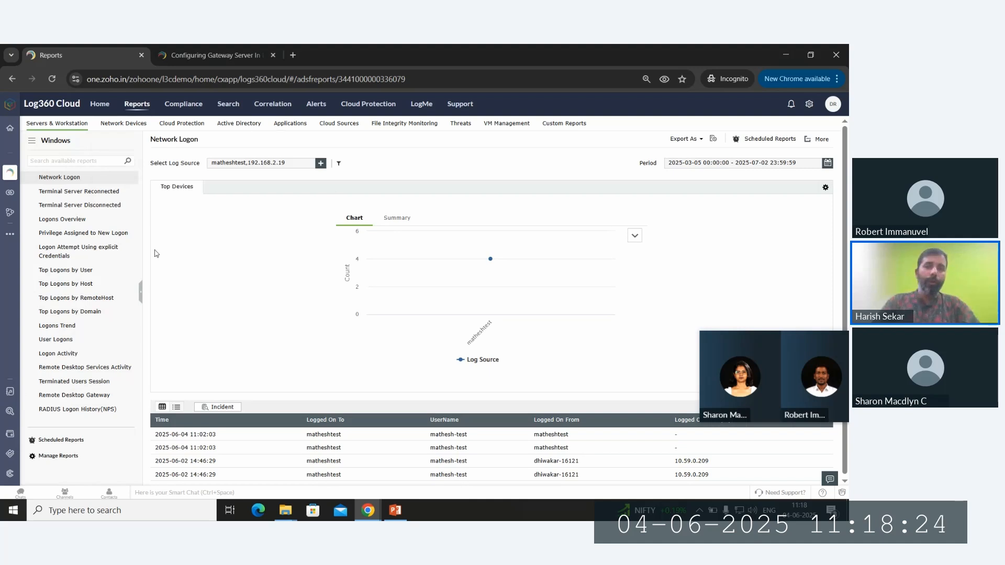
# - Open the Zoho Apps Upload Requests report and scroll through its 16 upload records
pyautogui.moveTo(193, 128)
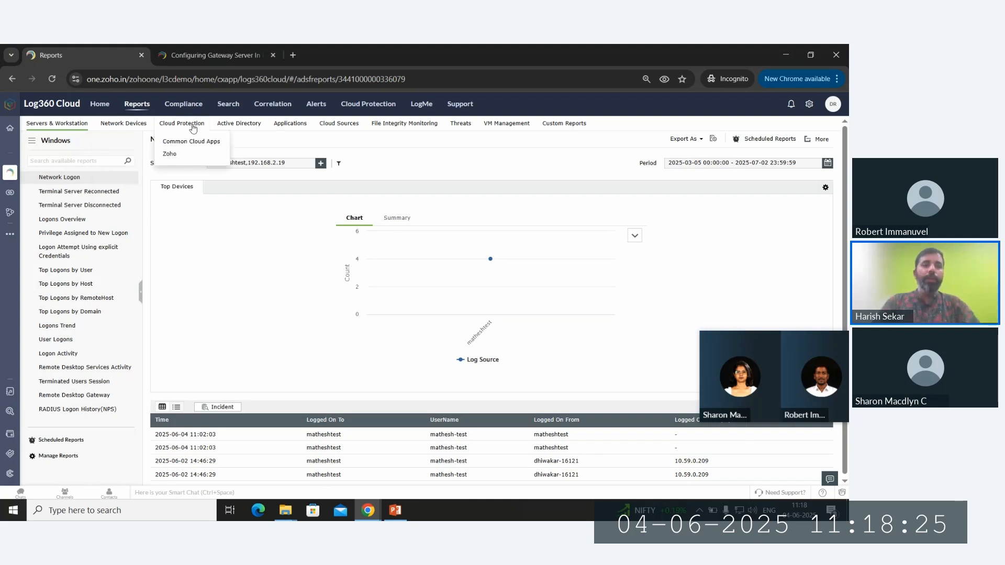
pyautogui.click(189, 154)
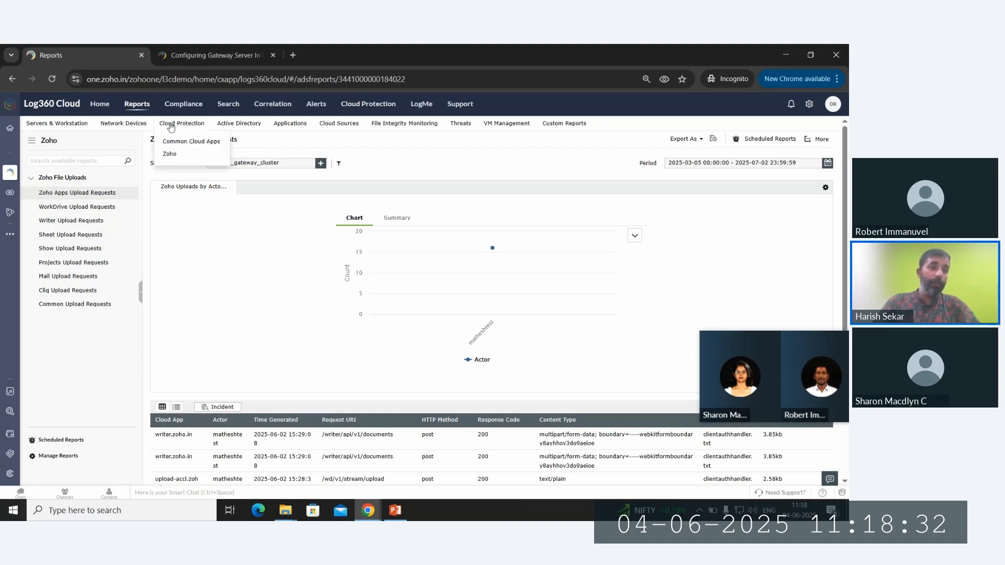
pyautogui.click(94, 252)
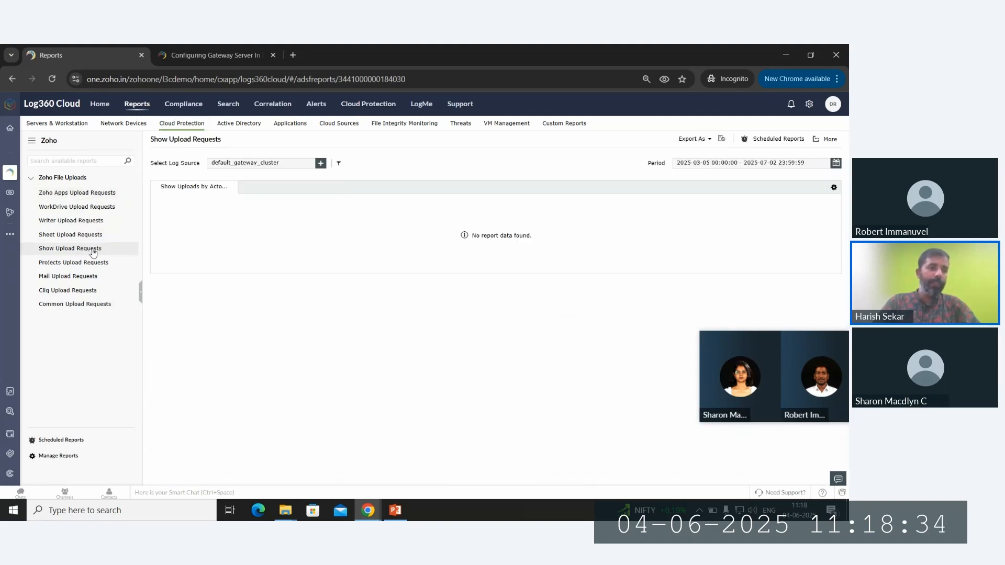
pyautogui.click(92, 234)
pyautogui.click(88, 197)
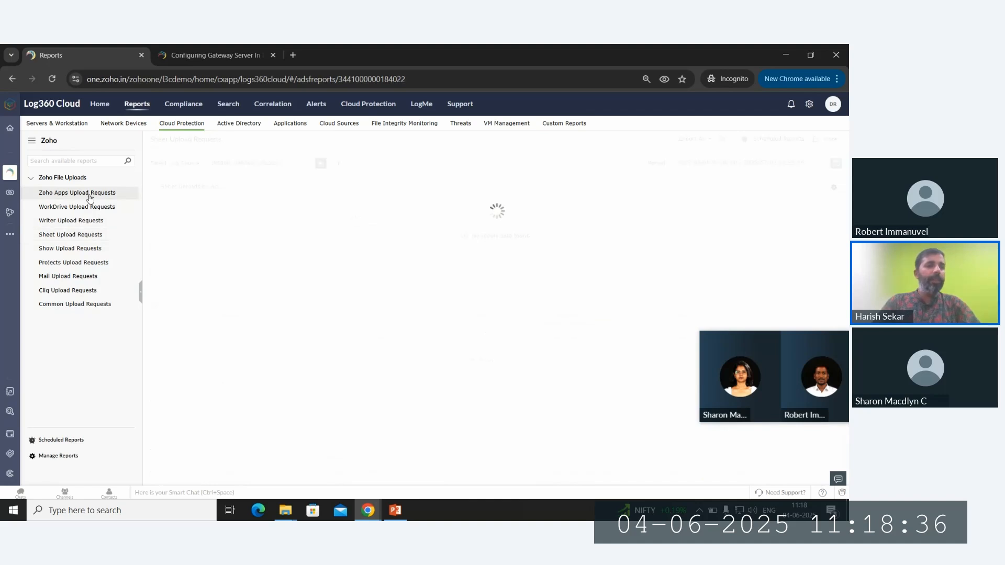
pyautogui.scroll(-2, 214, 236)
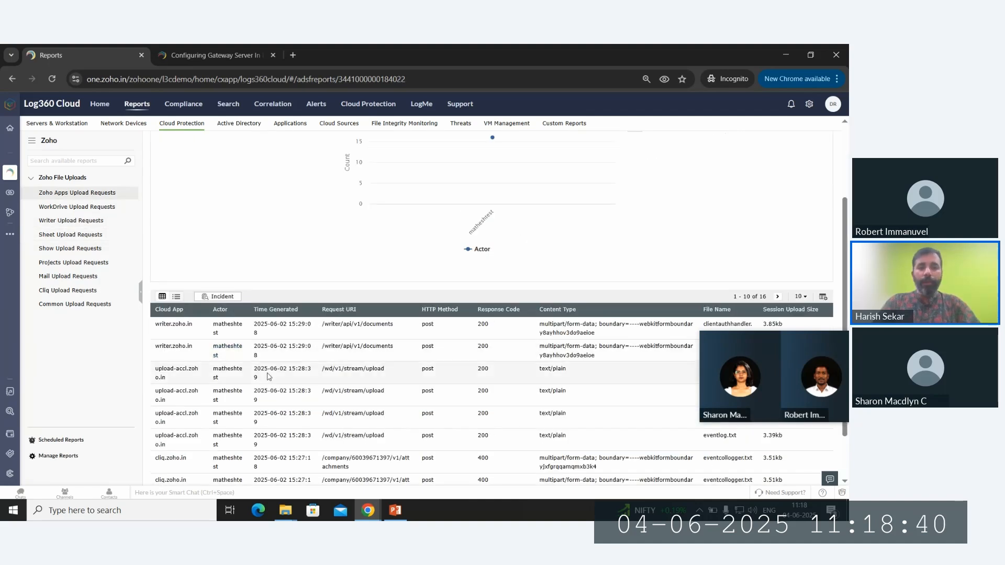
pyautogui.scroll(2, 229, 246)
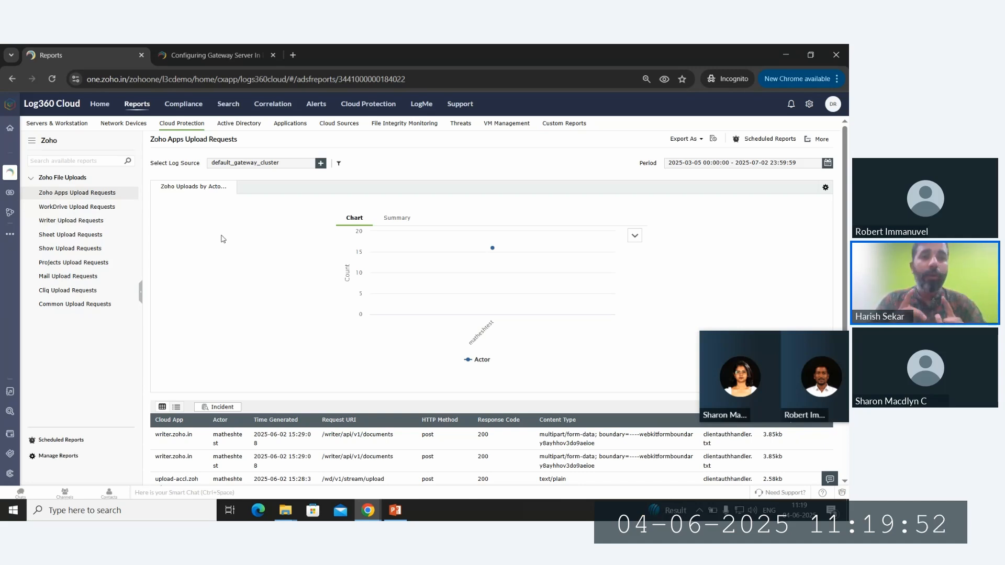
pyautogui.click(141, 111)
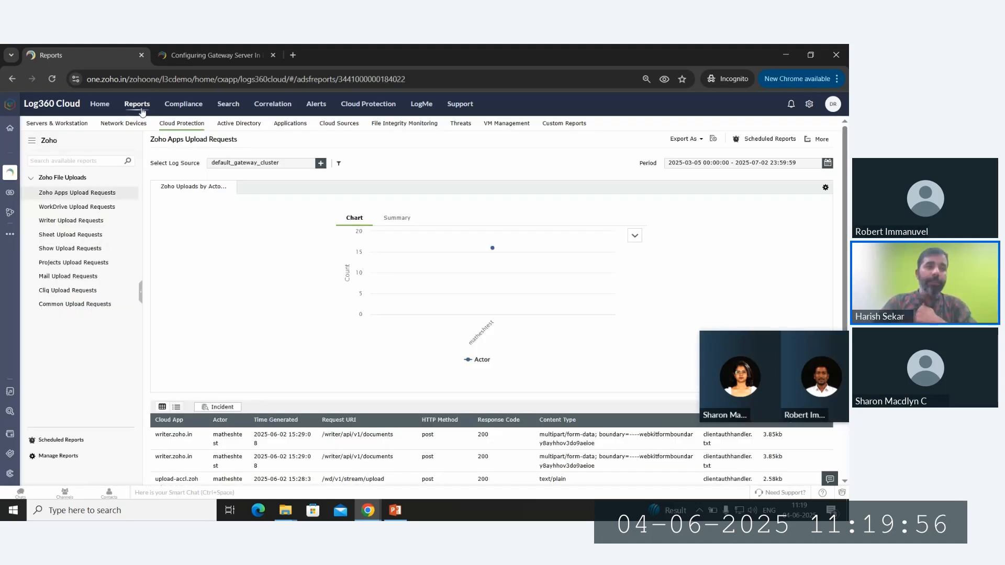
pyautogui.moveTo(143, 124)
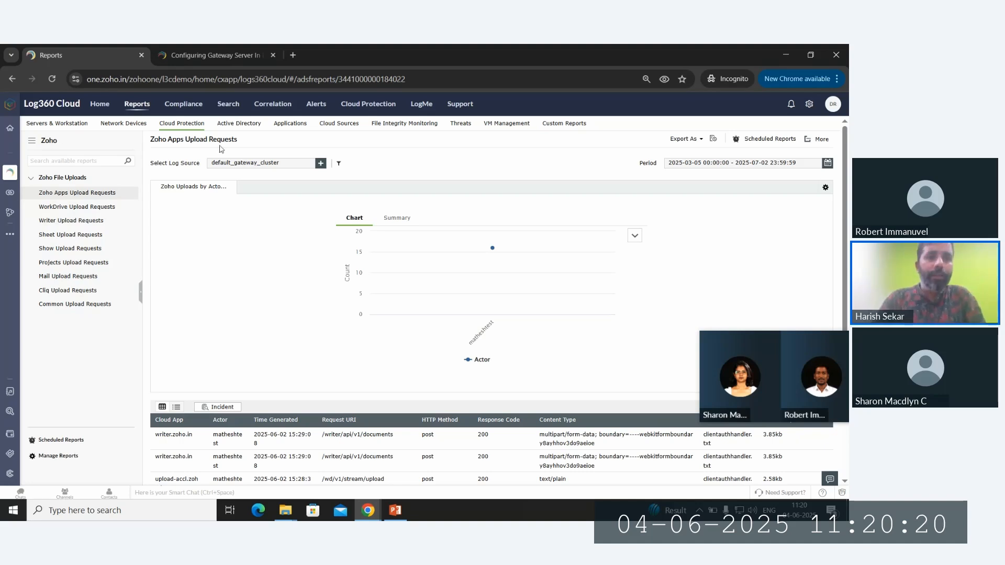
# - Search all logs and show Severity's top values: information, success, and critical (2)
pyautogui.click(228, 105)
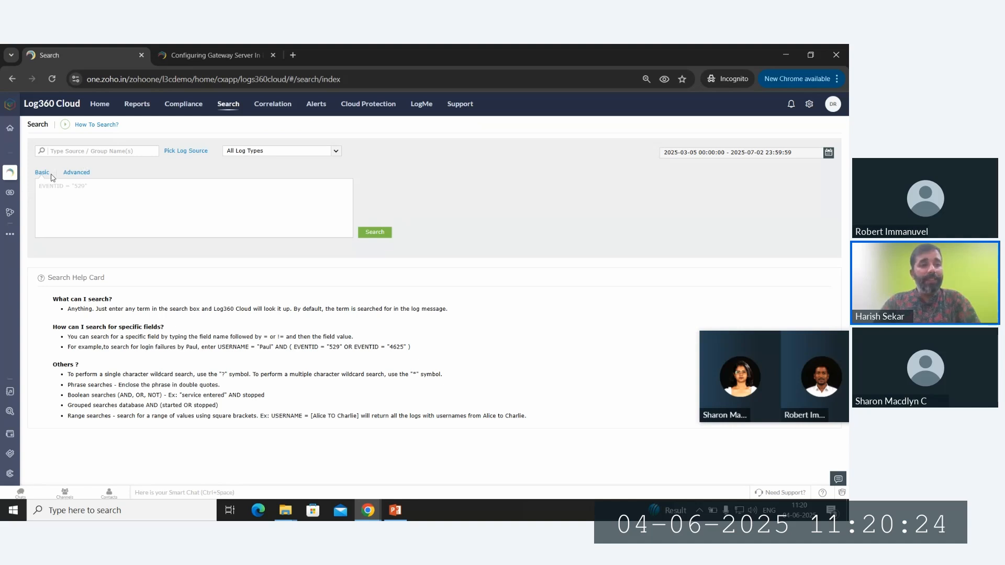
pyautogui.click(369, 234)
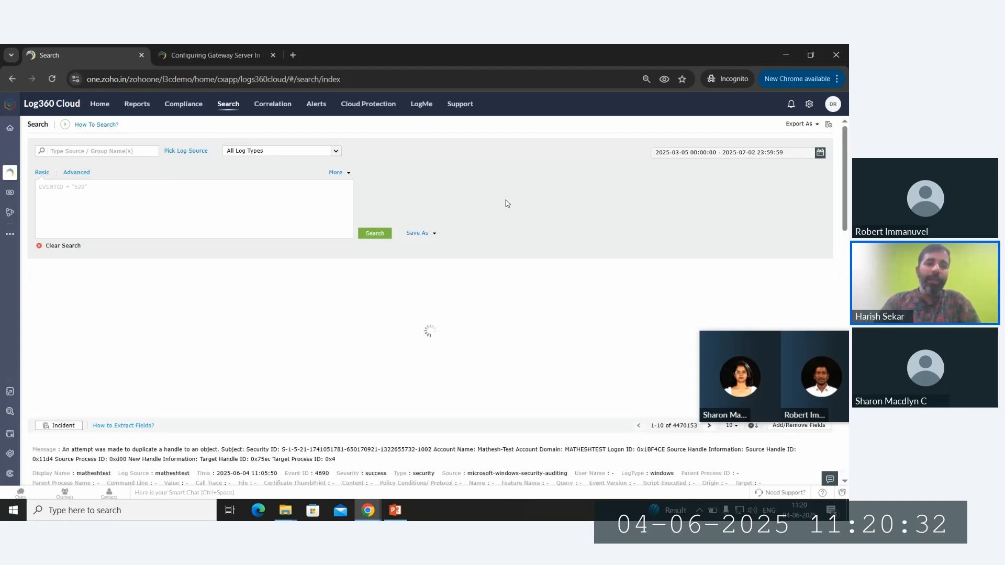
pyautogui.scroll(-2, 506, 202)
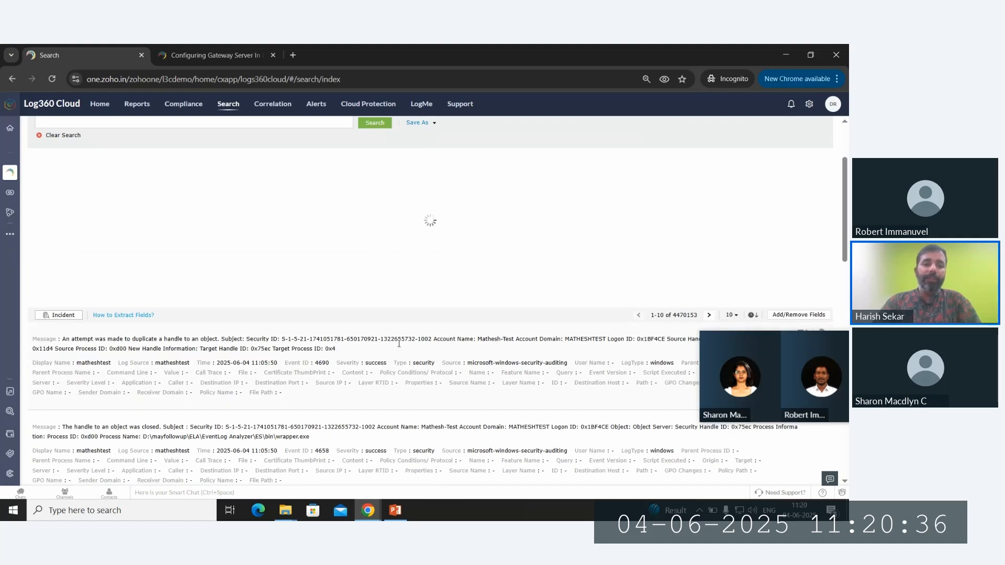
pyautogui.click(347, 378)
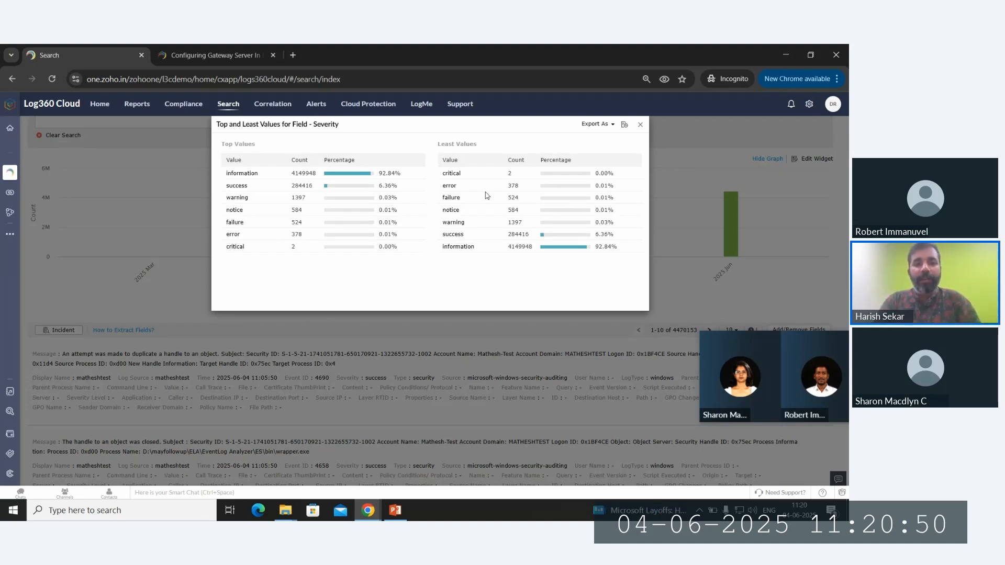
# - Filter to critical-severity events, select text in the first log message, and show Source's top values
pyautogui.click(451, 173)
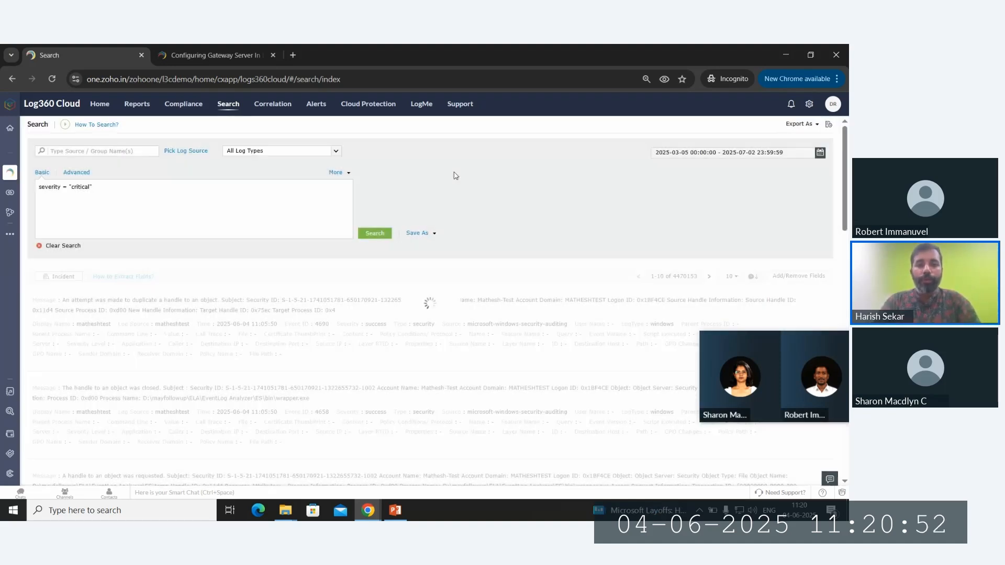
pyautogui.scroll(-2, 463, 262)
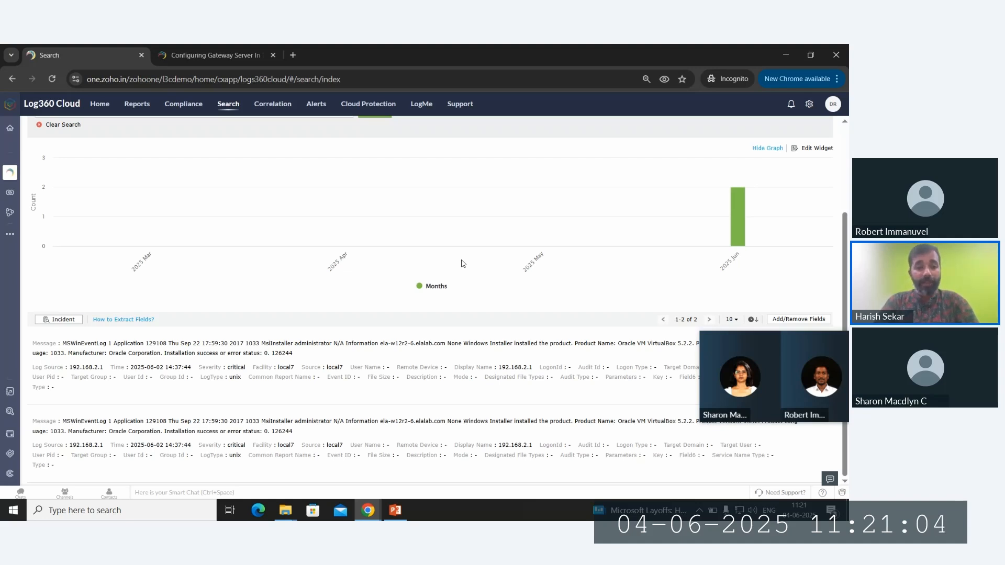
pyautogui.doubleClick(331, 343)
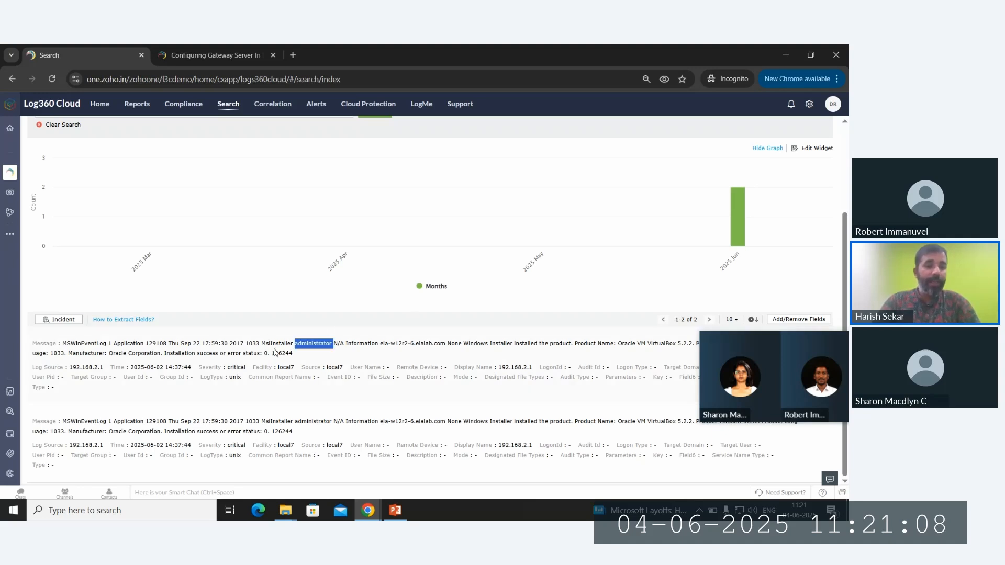
pyautogui.click(275, 346)
pyautogui.tripleClick(275, 346)
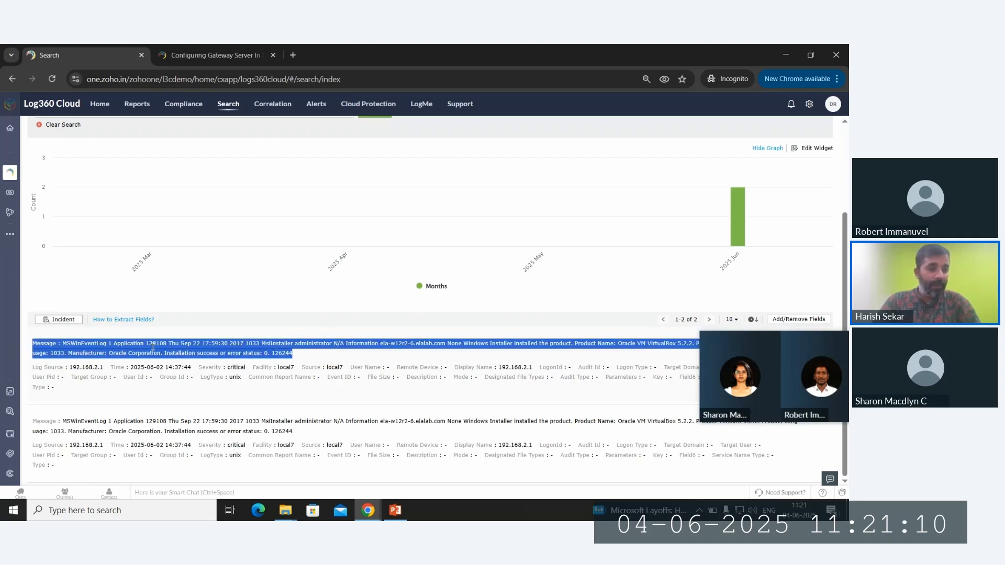
pyautogui.doubleClick(97, 345)
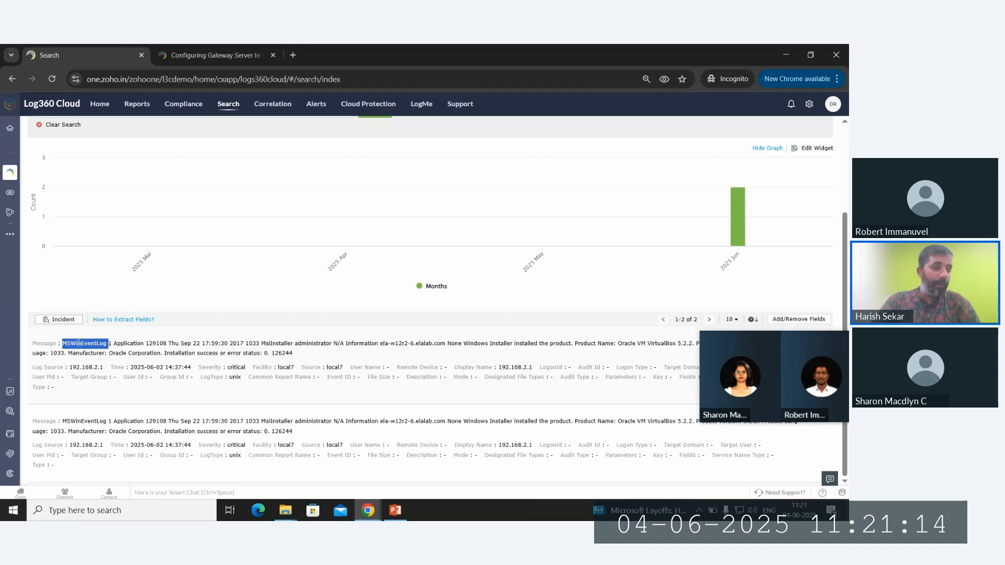
pyautogui.tripleClick(100, 353)
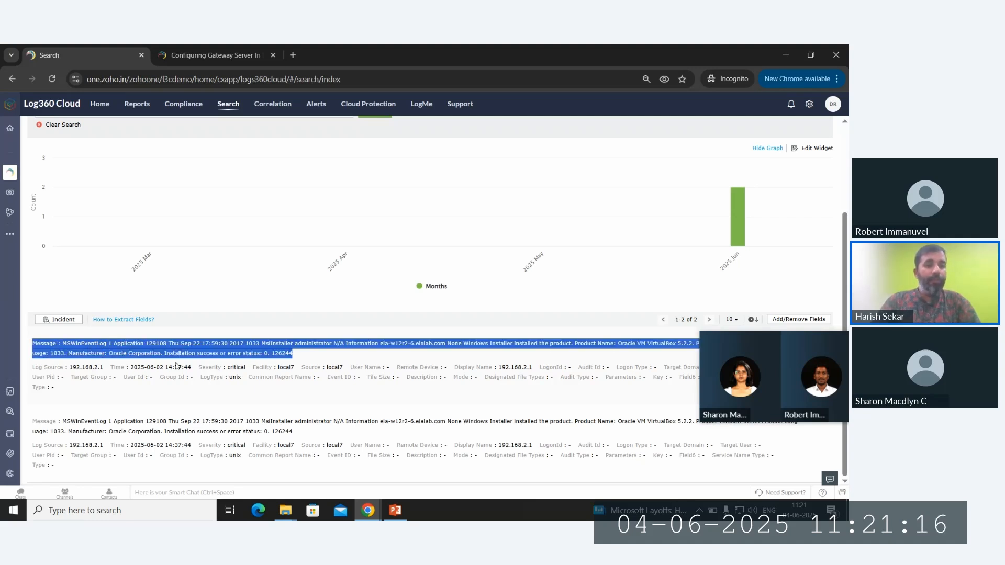
pyautogui.tripleClick(209, 354)
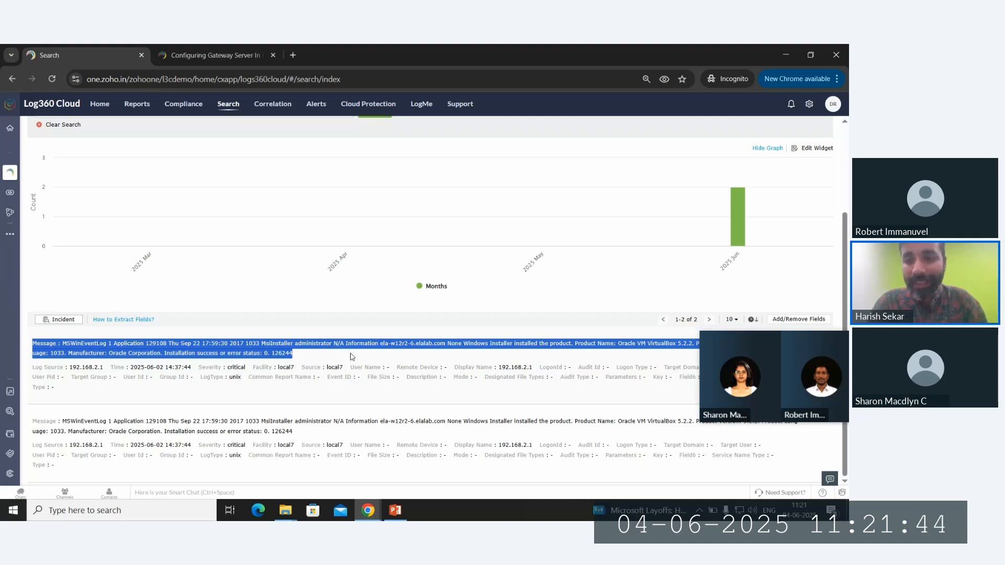
pyautogui.click(314, 369)
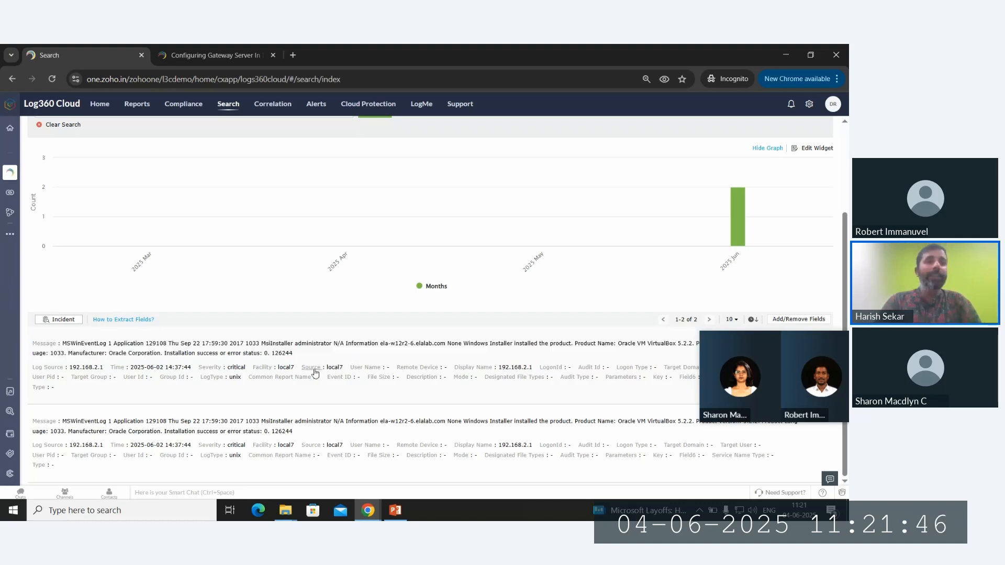
# - Add source local7 to the critical-severity query, select the query, and bring up the Save As options
pyautogui.click(235, 168)
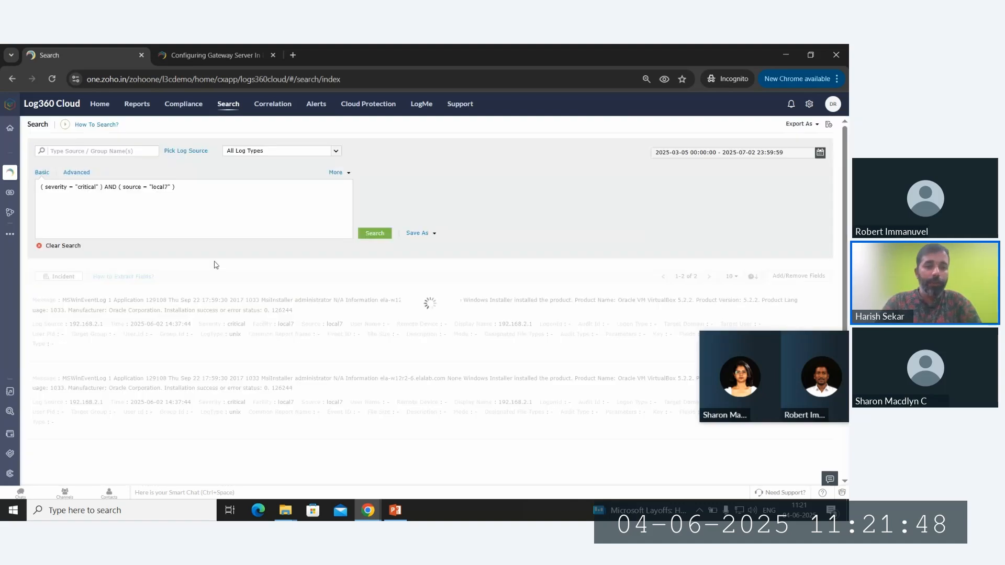
pyautogui.tripleClick(135, 186)
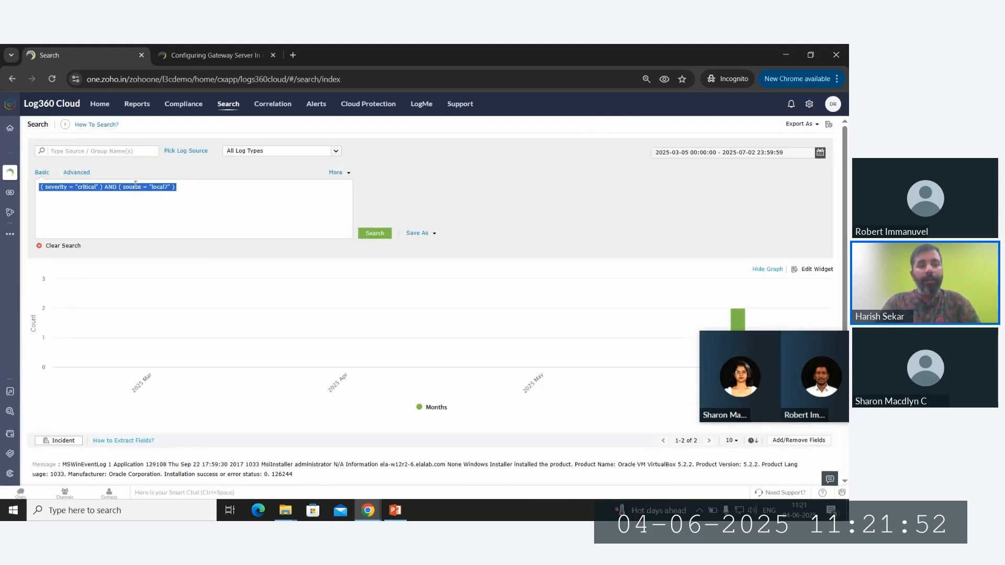
pyautogui.click(432, 234)
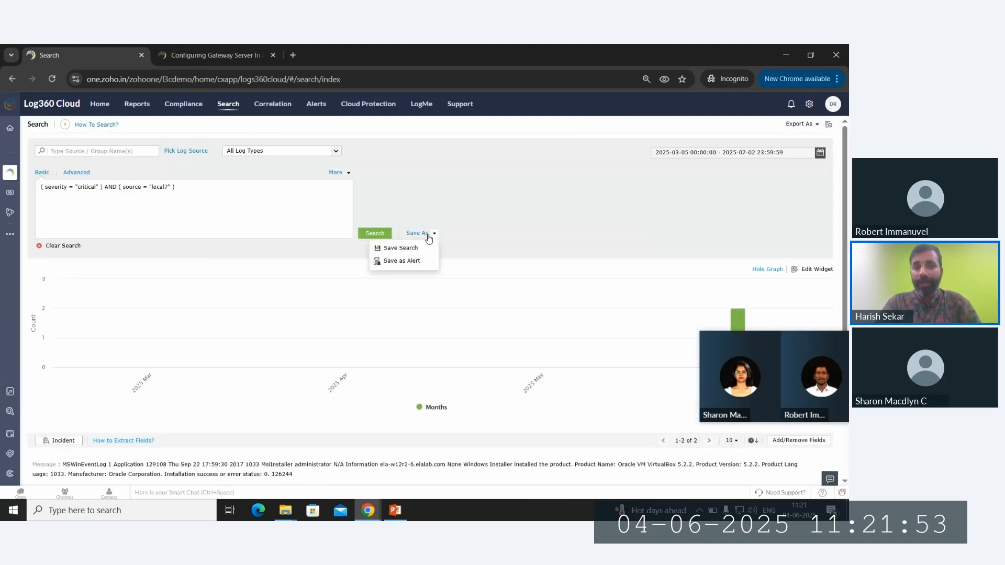
# - Save the search as an alert, cancel the Alert Criteria Builder, and go back to Search
pyautogui.click(423, 263)
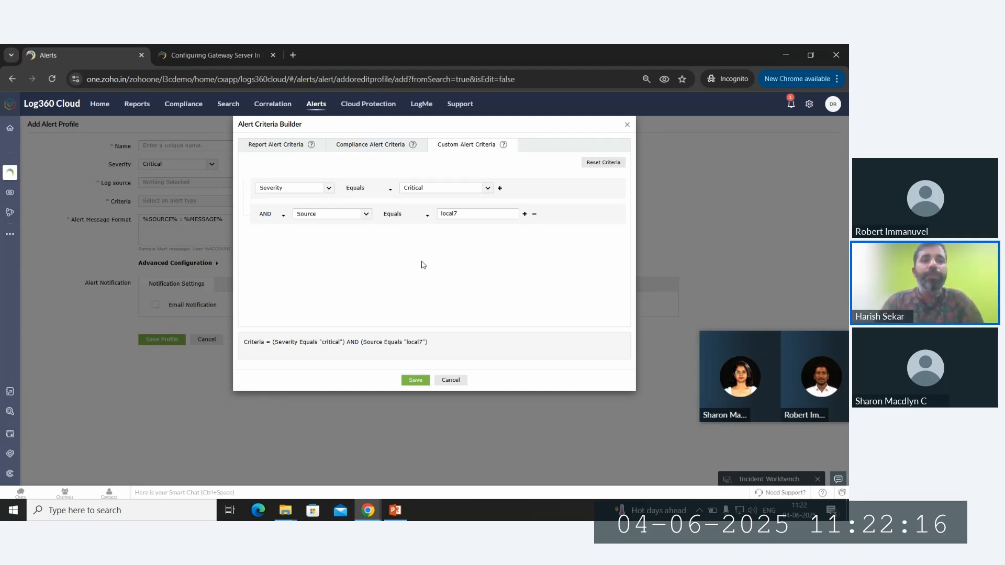
pyautogui.click(450, 380)
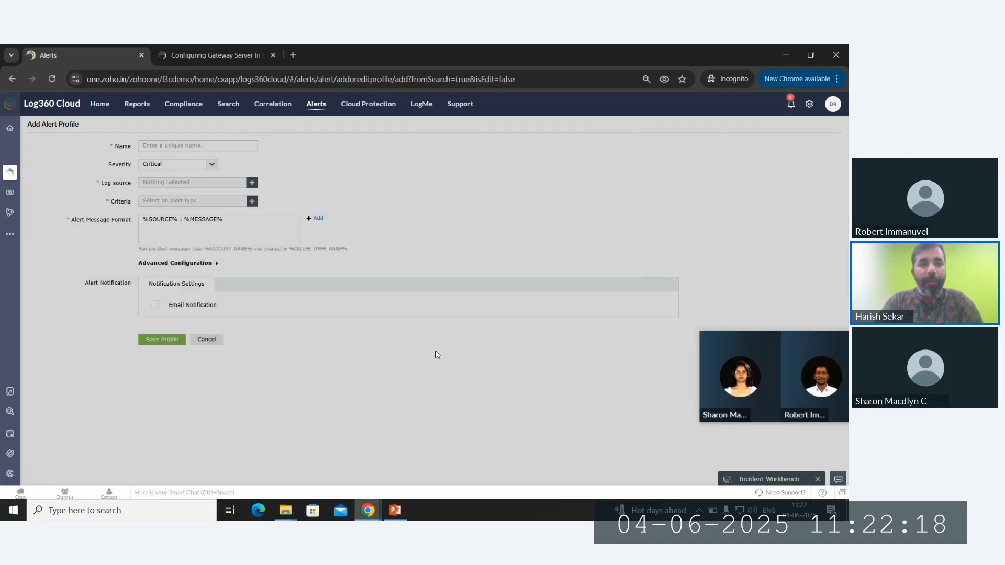
pyautogui.click(233, 113)
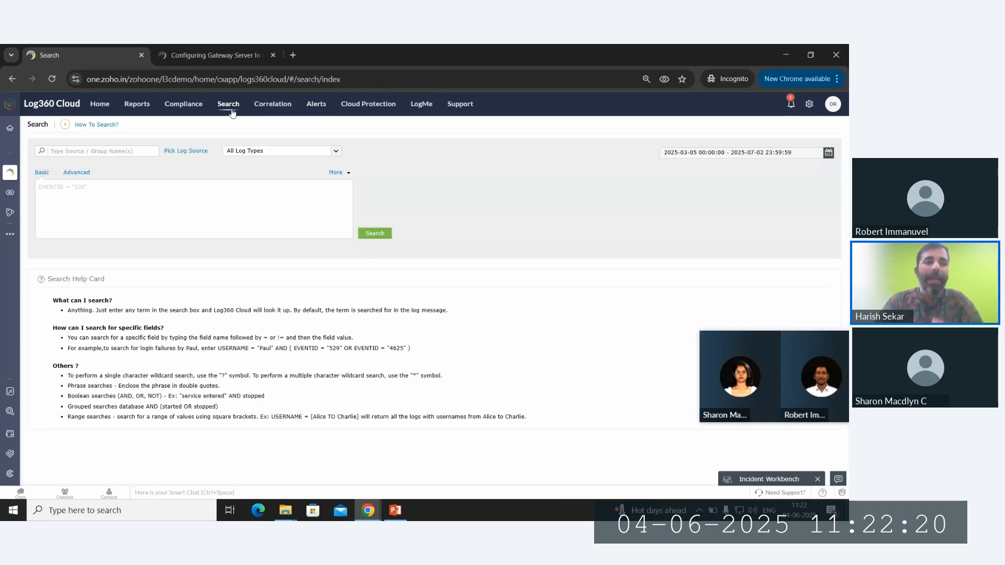
# - Run an empty search over all logs, then build a two-group severity criteria pattern and cancel it
pyautogui.click(361, 234)
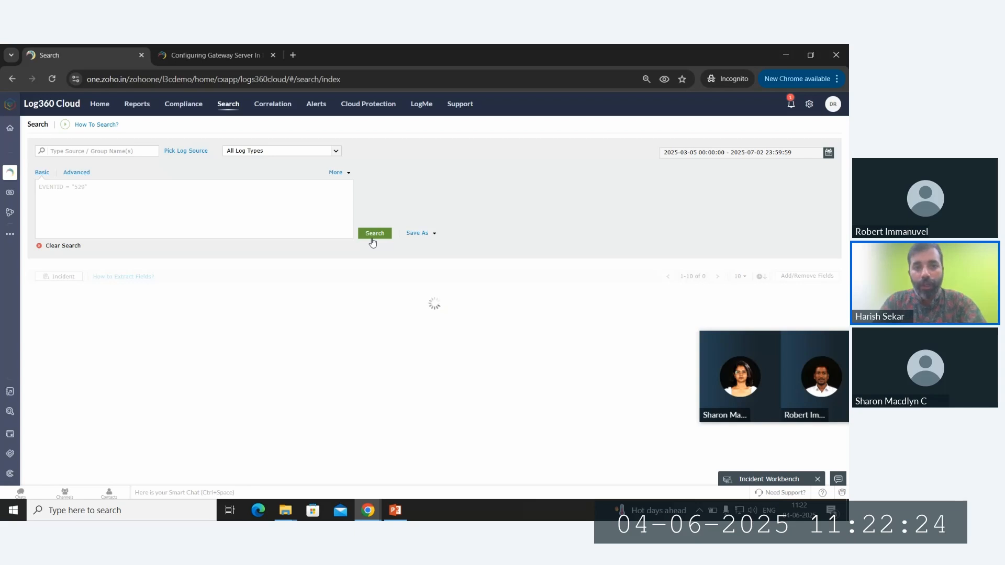
pyautogui.click(78, 173)
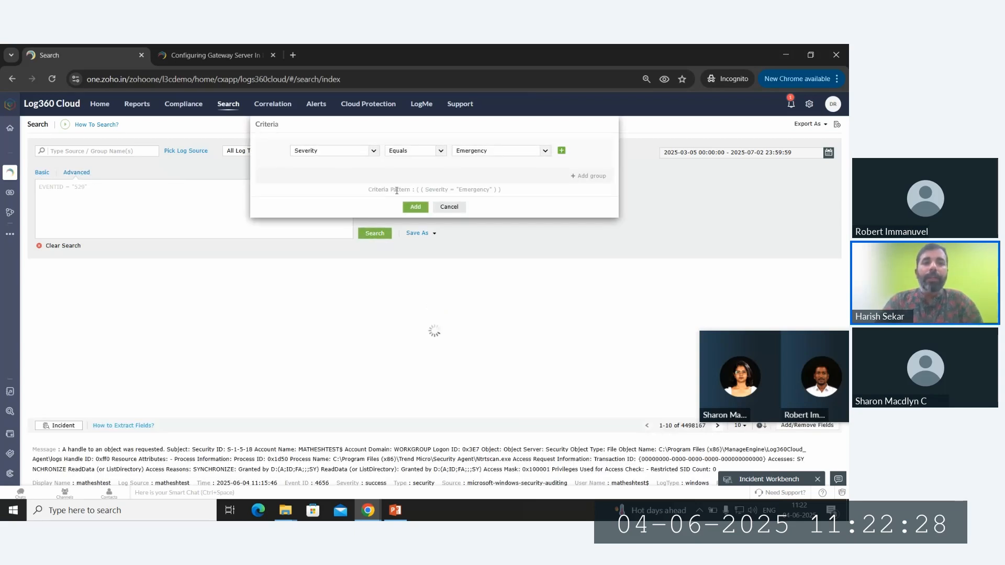
pyautogui.tripleClick(418, 193)
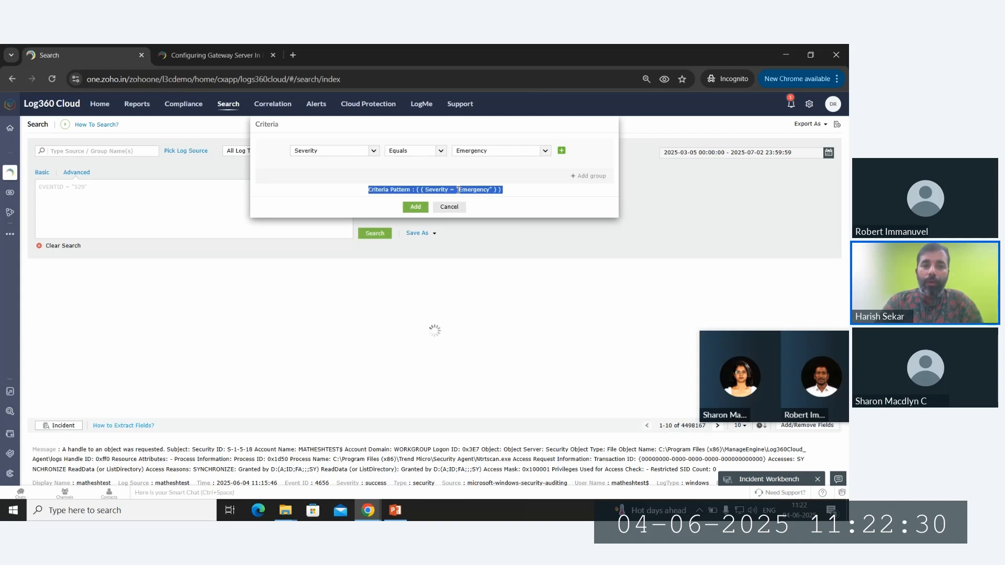
pyautogui.click(582, 177)
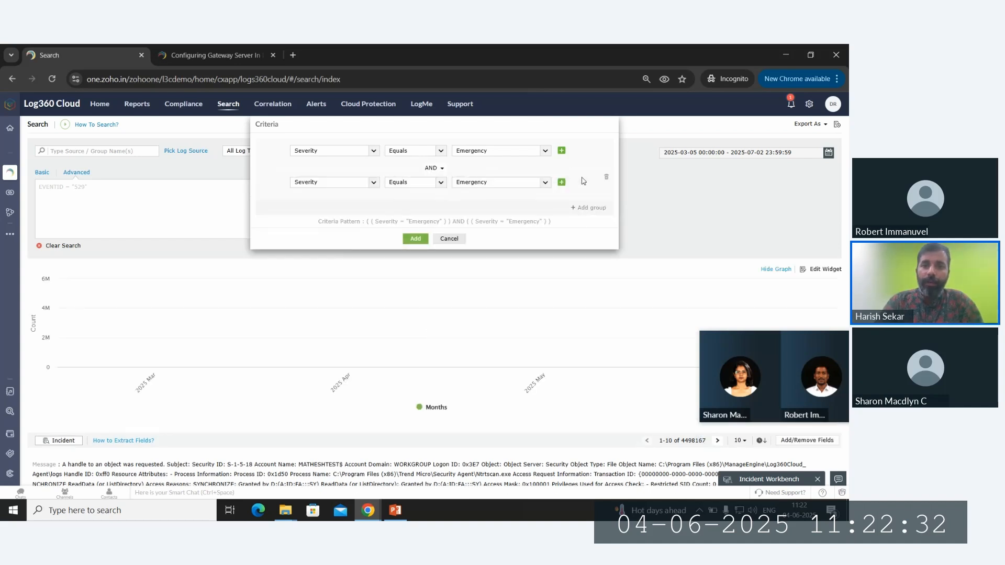
pyautogui.tripleClick(480, 222)
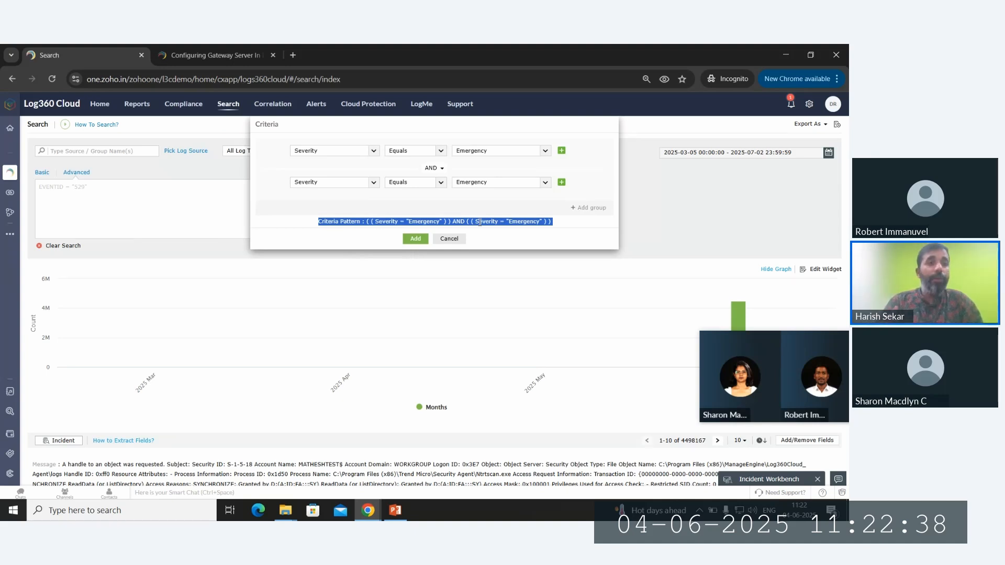
pyautogui.click(208, 258)
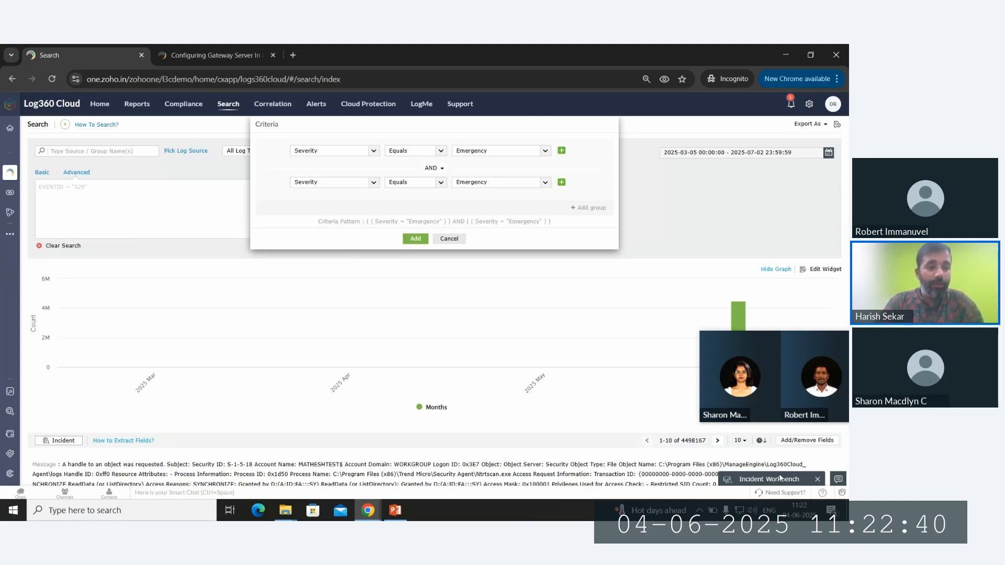
pyautogui.click(486, 261)
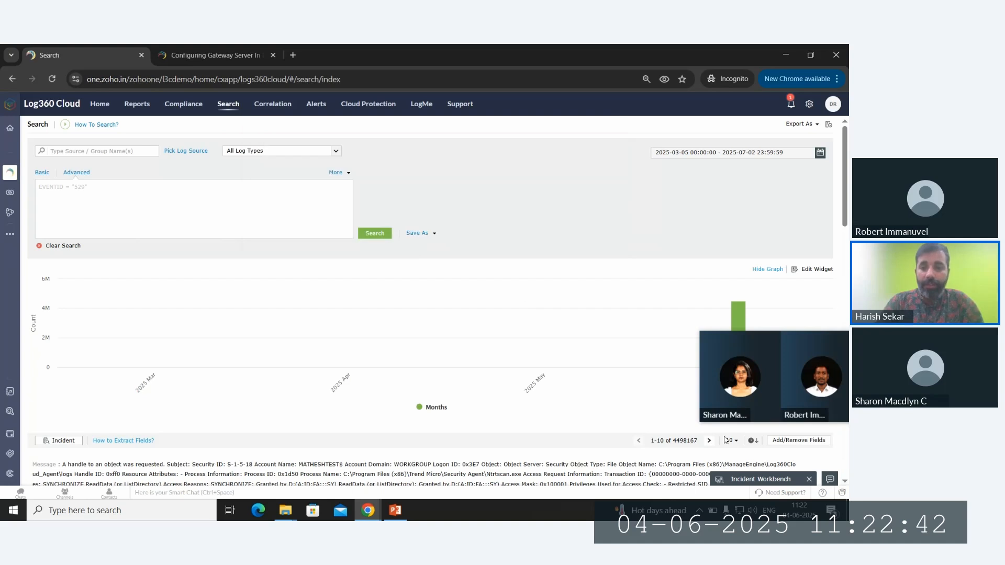
pyautogui.click(768, 479)
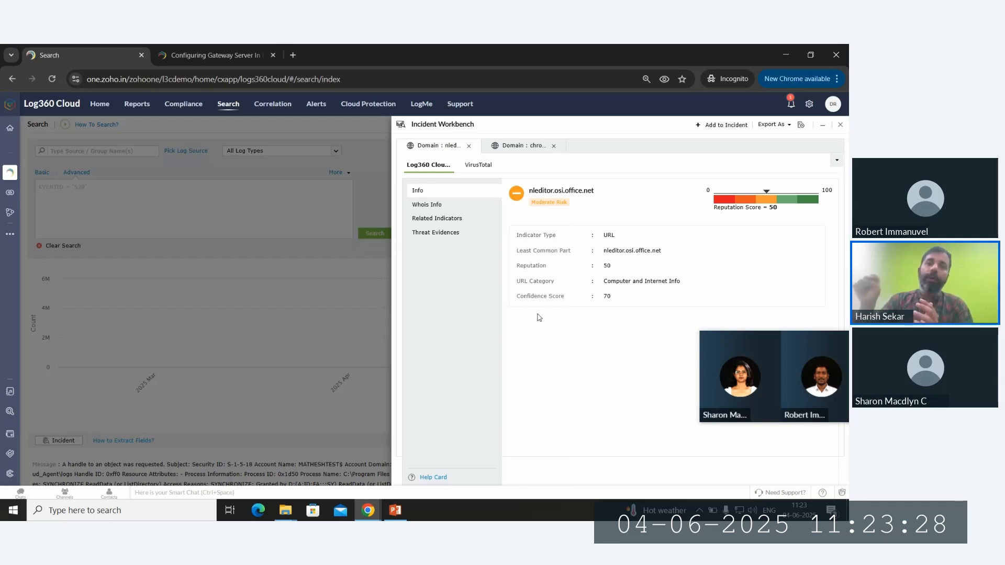
pyautogui.click(497, 150)
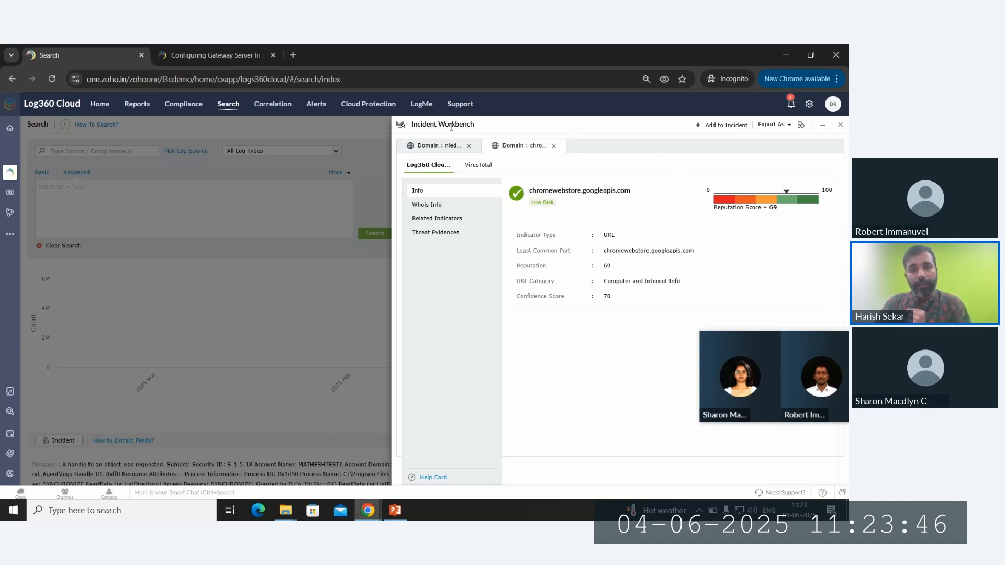
pyautogui.click(718, 127)
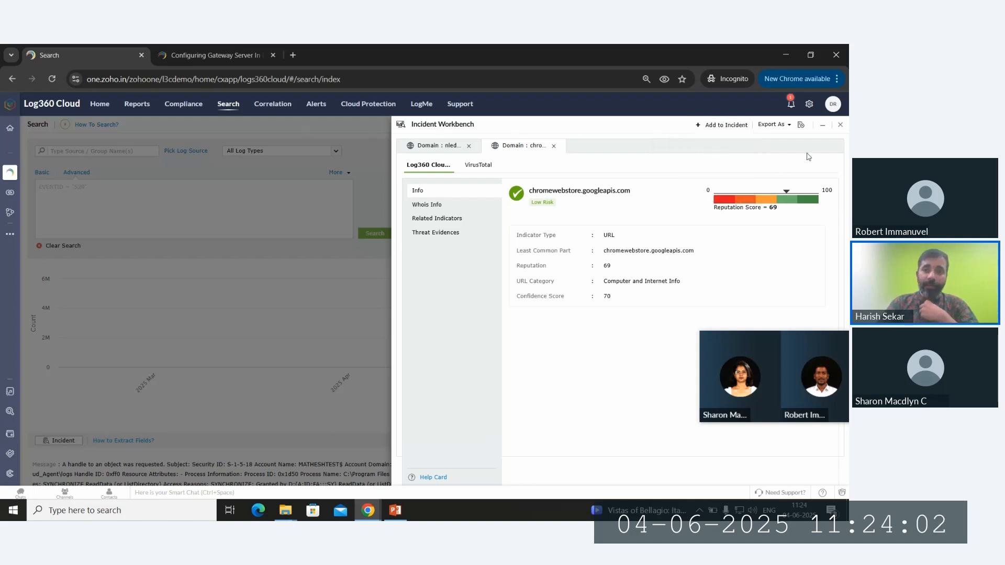
pyautogui.click(838, 126)
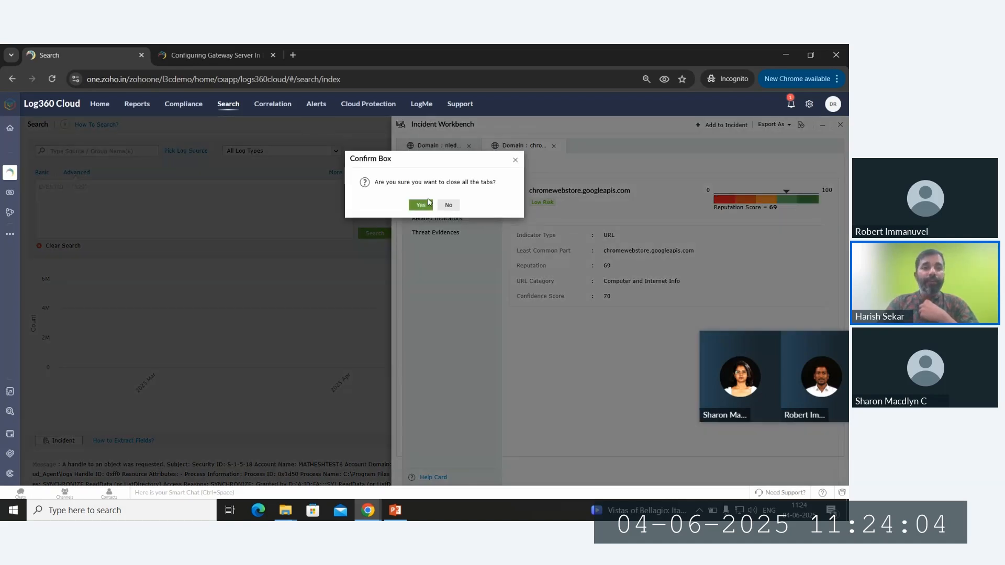
pyautogui.click(454, 208)
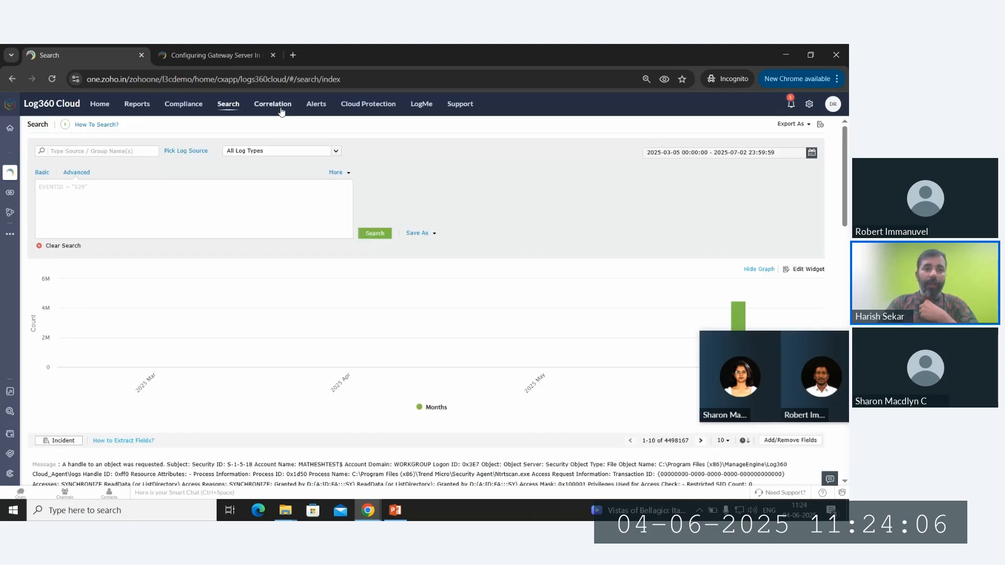
# - In Correlation, open Custom > FailedLogon report and expand the User account threats group
pyautogui.click(281, 107)
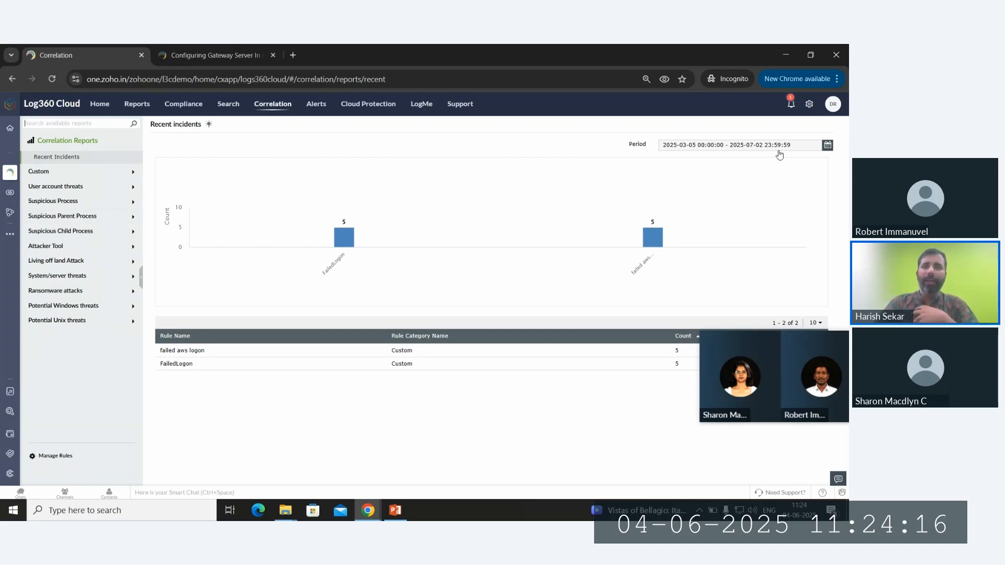
pyautogui.click(68, 171)
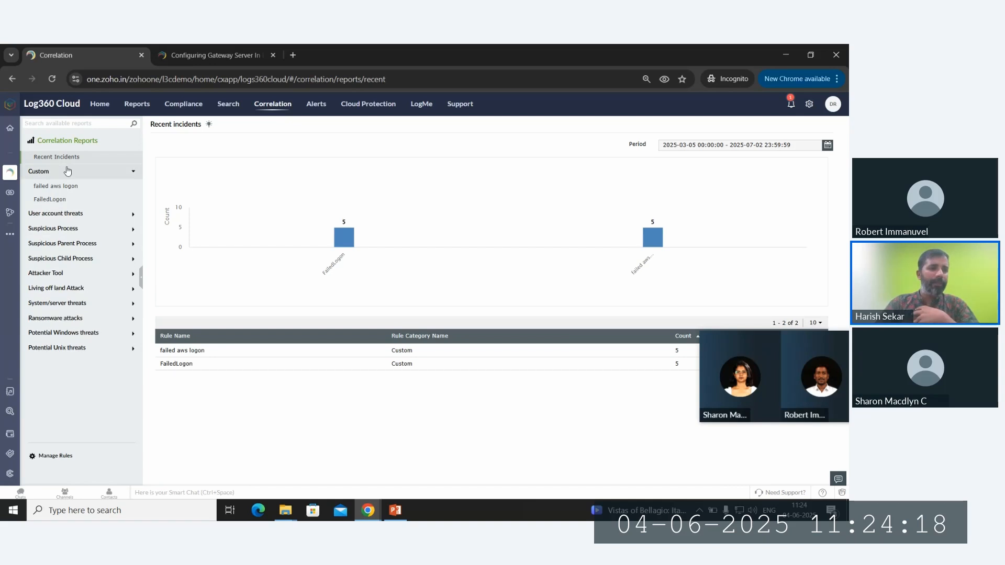
pyautogui.click(79, 199)
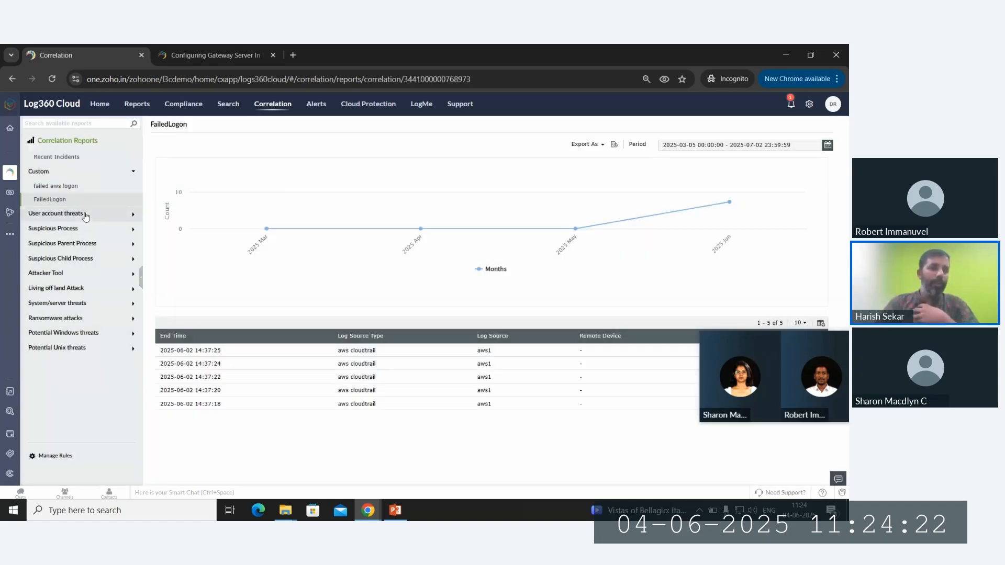
pyautogui.click(83, 213)
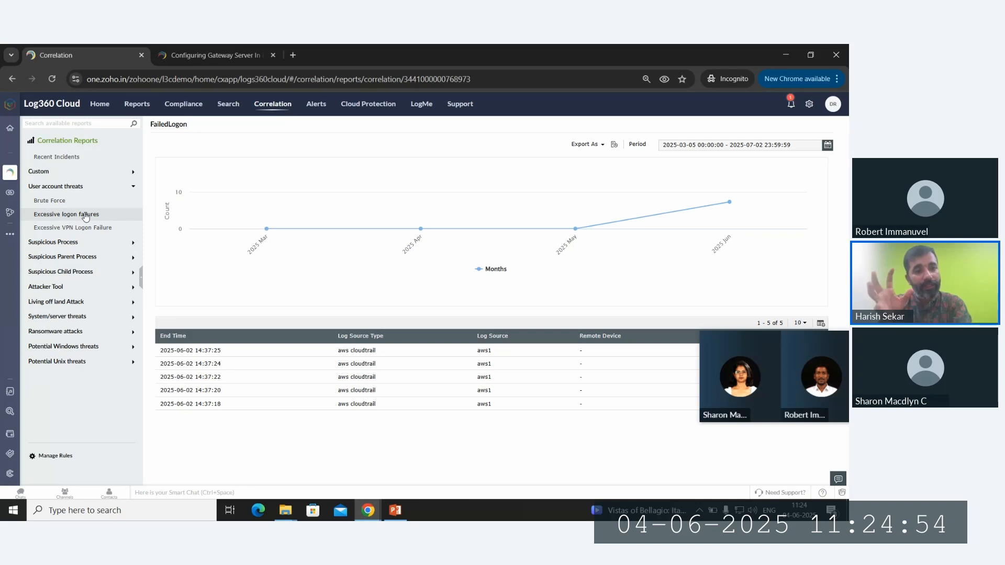
# - View the empty Ransomware detections report, then switch to the Alerts overview
pyautogui.click(83, 331)
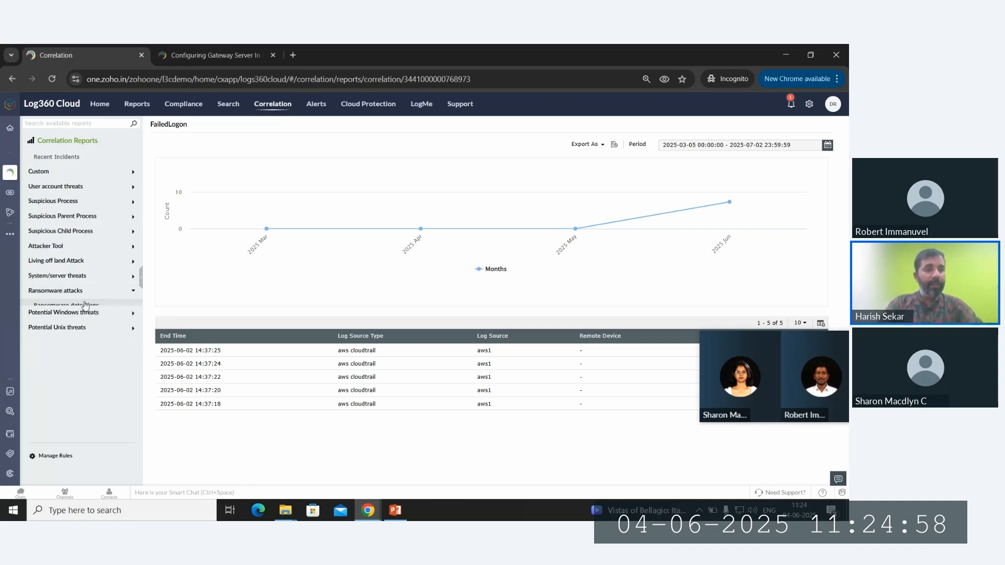
pyautogui.click(85, 306)
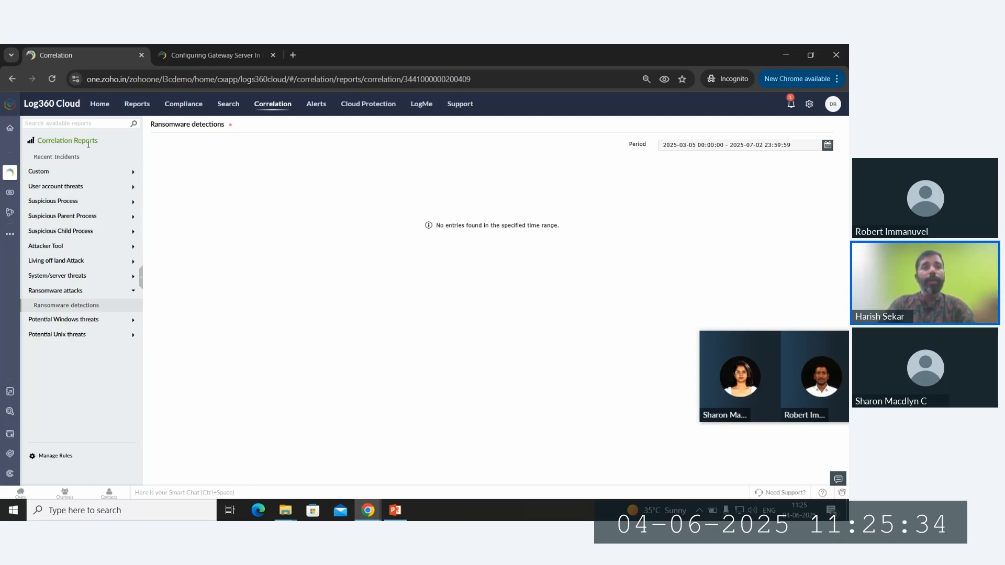
pyautogui.click(316, 104)
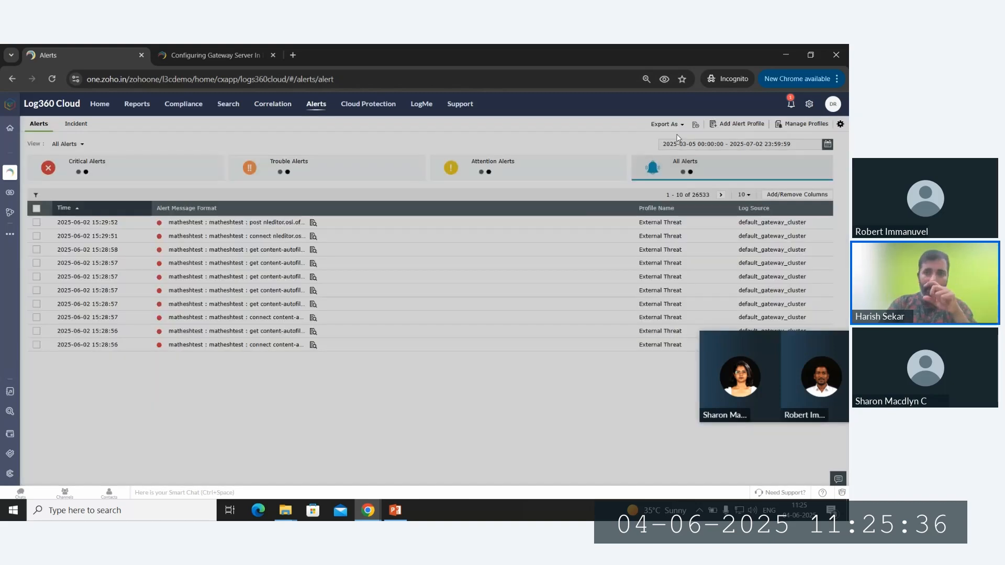
# - Start a new alert profile named 'test Zohoone webinar'
pyautogui.click(739, 124)
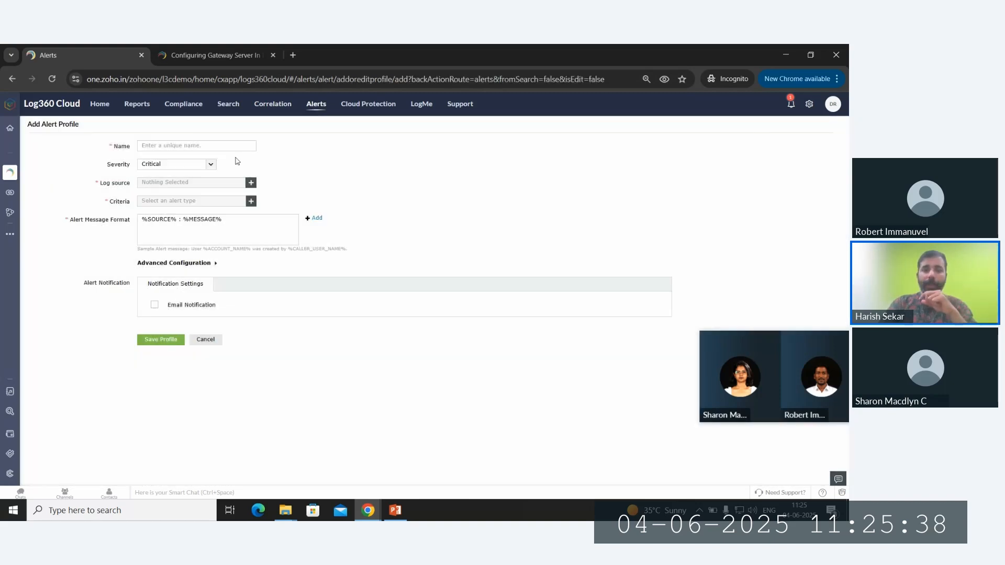
pyautogui.click(189, 141)
pyautogui.write('test')
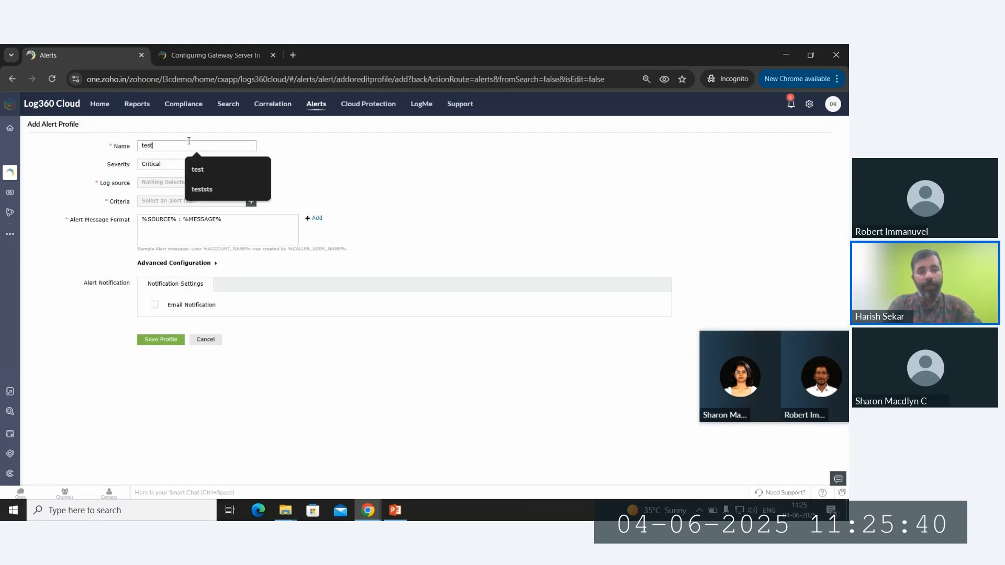
pyautogui.write(' Zohoon')
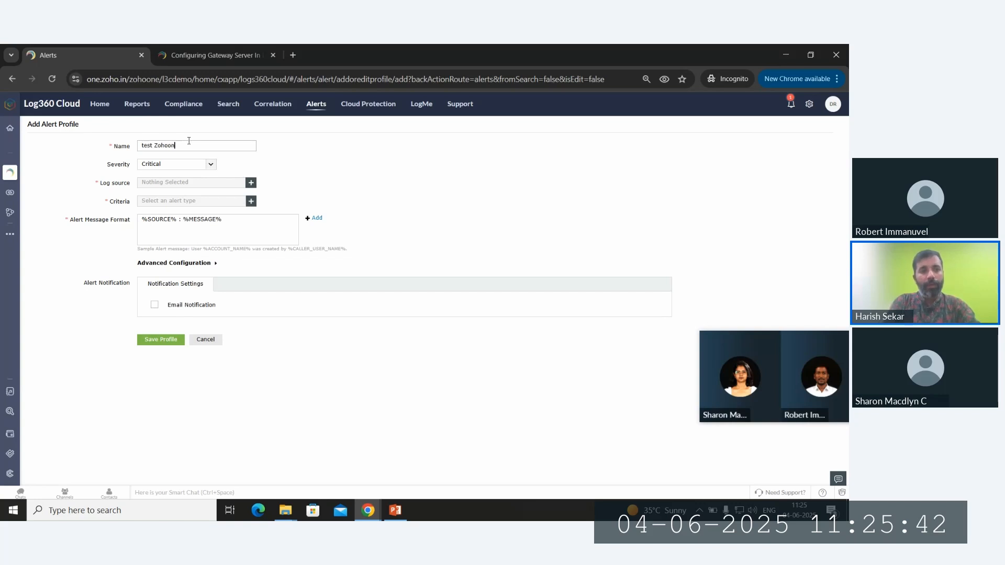
pyautogui.write('e webinar')
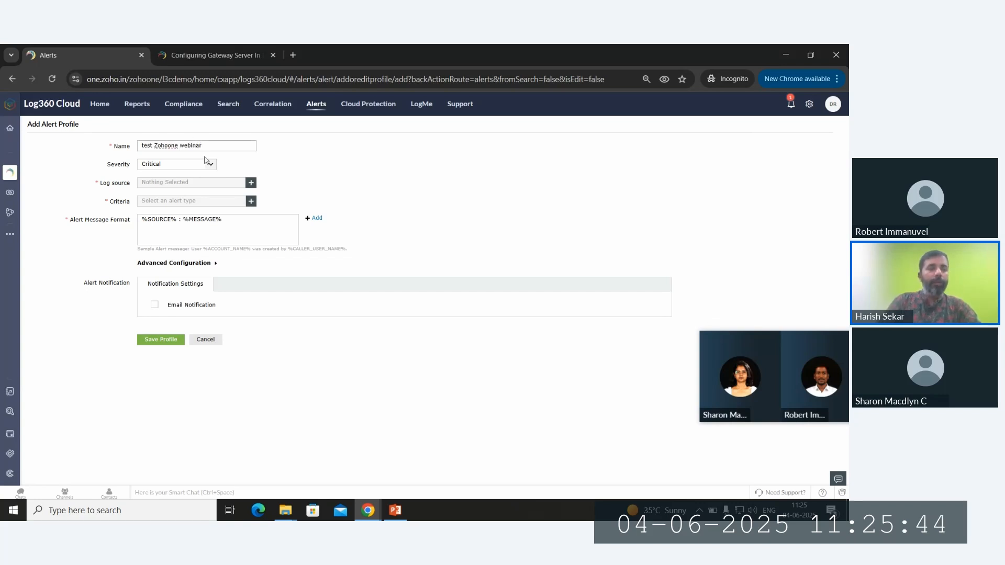
# - Keep Critical severity and add all log source groups to the profile
pyautogui.click(210, 165)
pyautogui.click(211, 168)
pyautogui.click(252, 183)
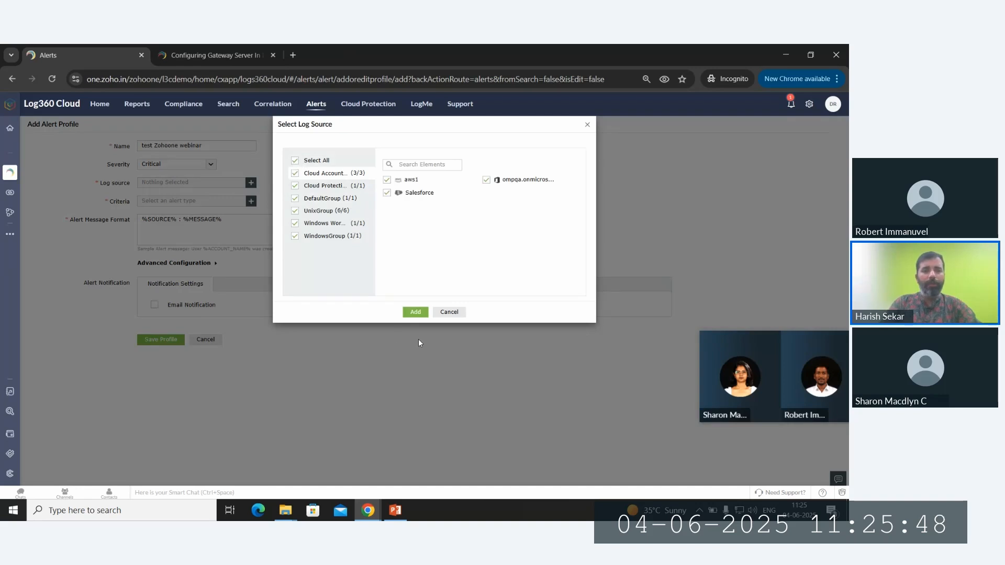
pyautogui.click(415, 312)
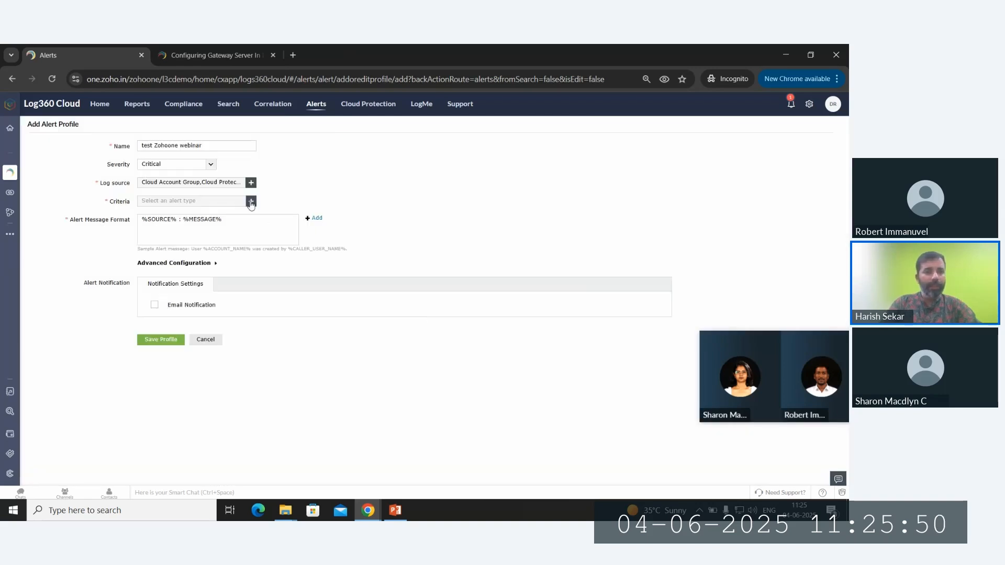
pyautogui.click(251, 201)
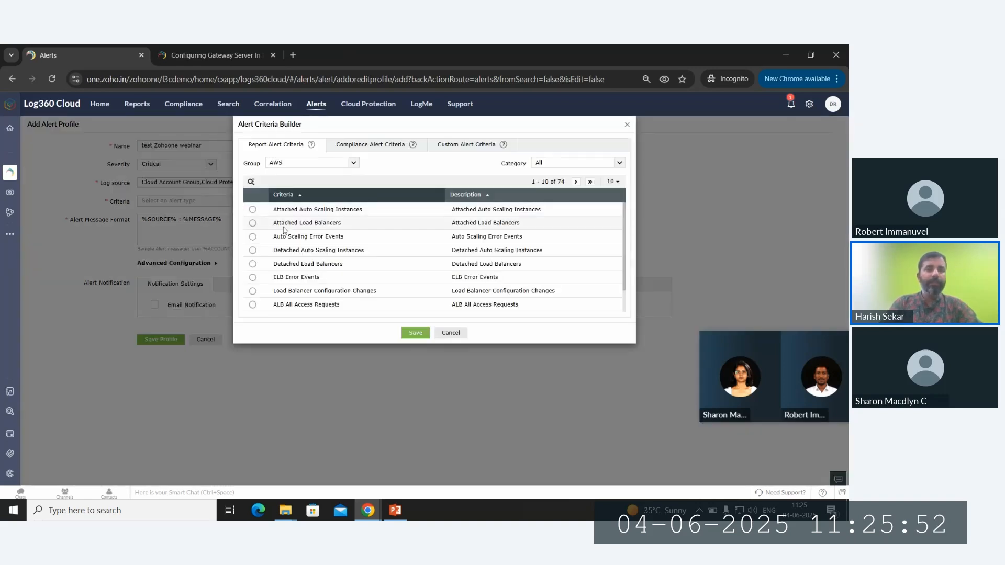
pyautogui.scroll(-2, 286, 231)
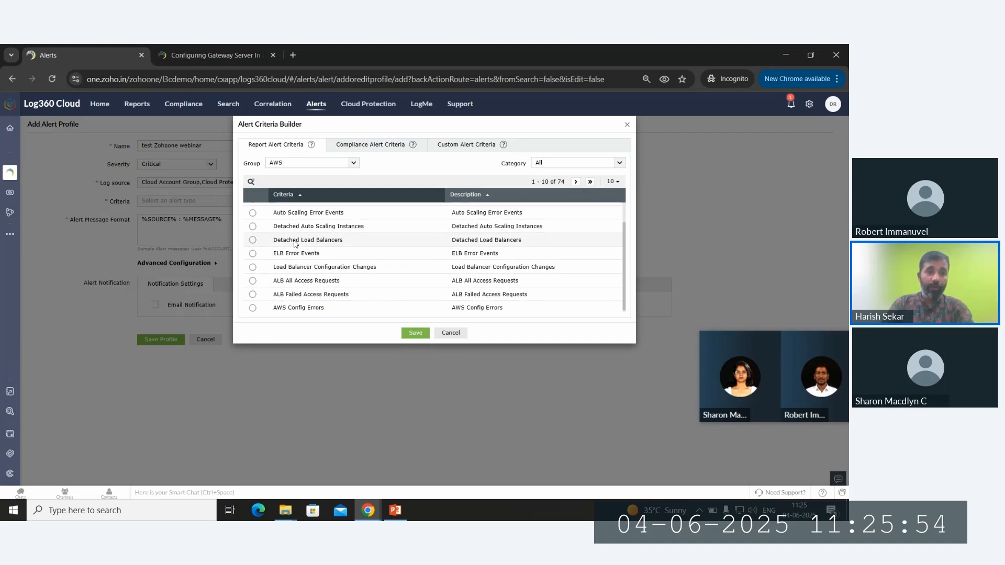
pyautogui.scroll(2, 295, 244)
pyautogui.click(324, 162)
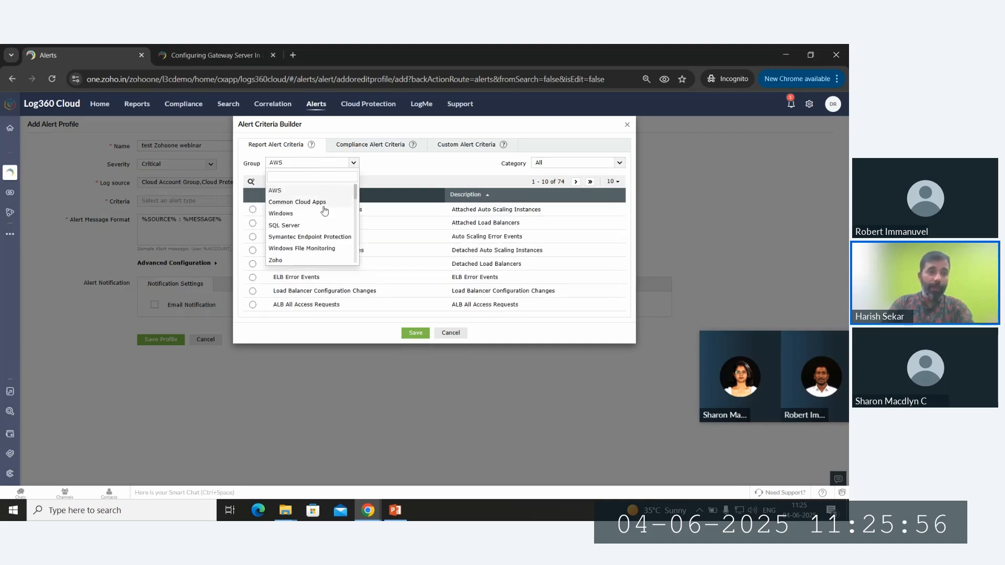
pyautogui.scroll(-5, 325, 211)
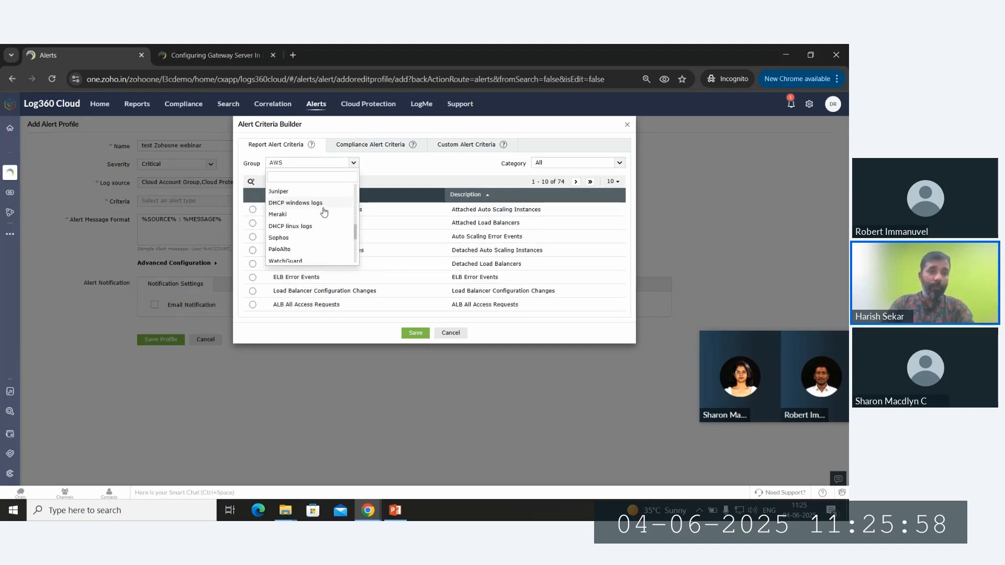
pyautogui.scroll(-5, 325, 212)
pyautogui.scroll(5, 324, 219)
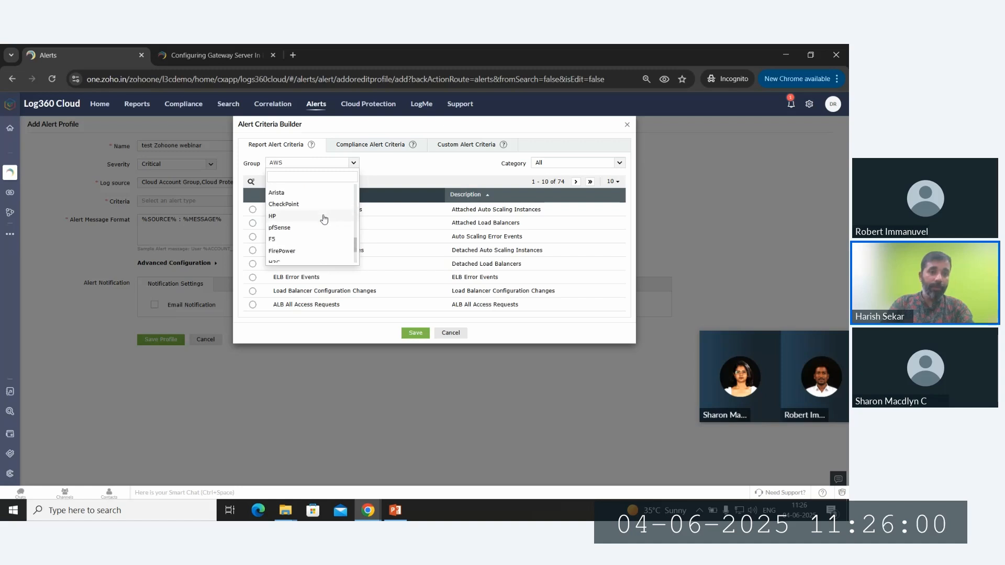
pyautogui.write('z')
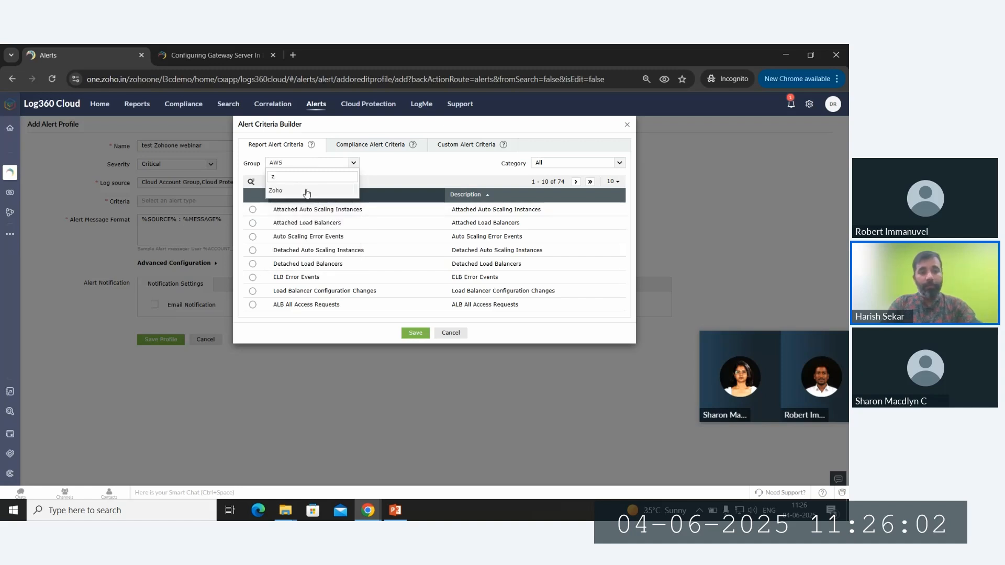
pyautogui.click(309, 194)
pyautogui.click(253, 238)
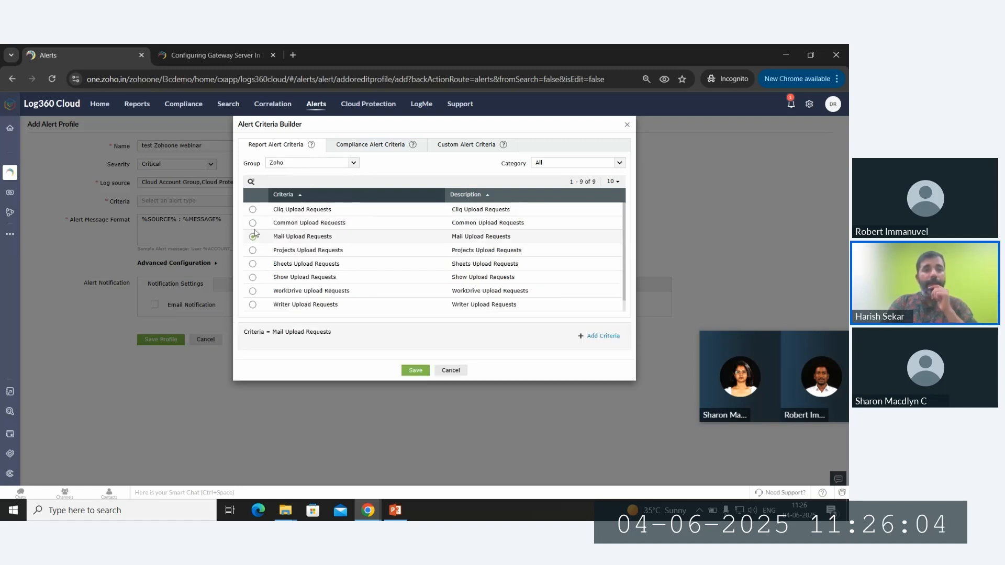
pyautogui.click(252, 223)
pyautogui.click(253, 209)
pyautogui.click(252, 250)
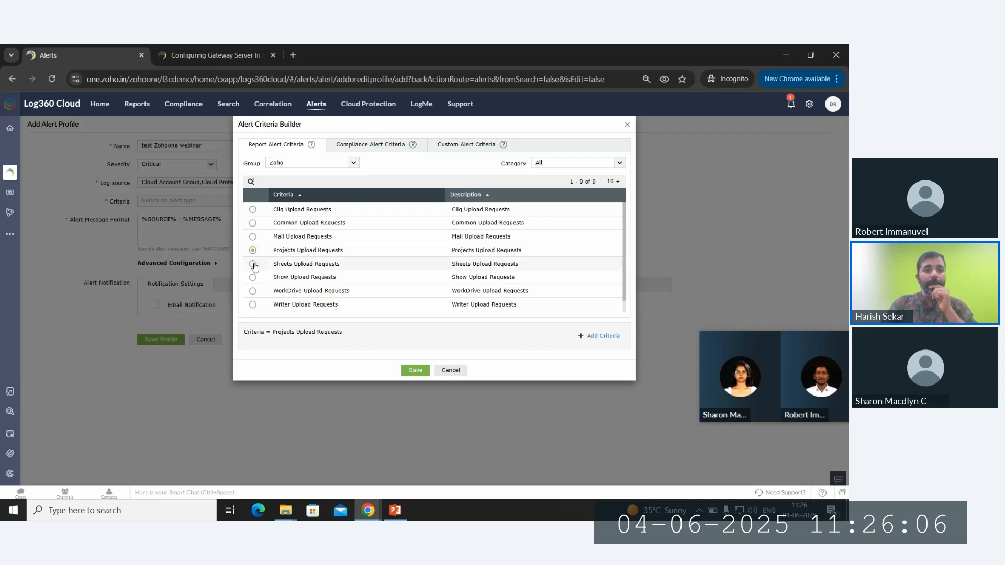
pyautogui.click(253, 264)
pyautogui.click(462, 151)
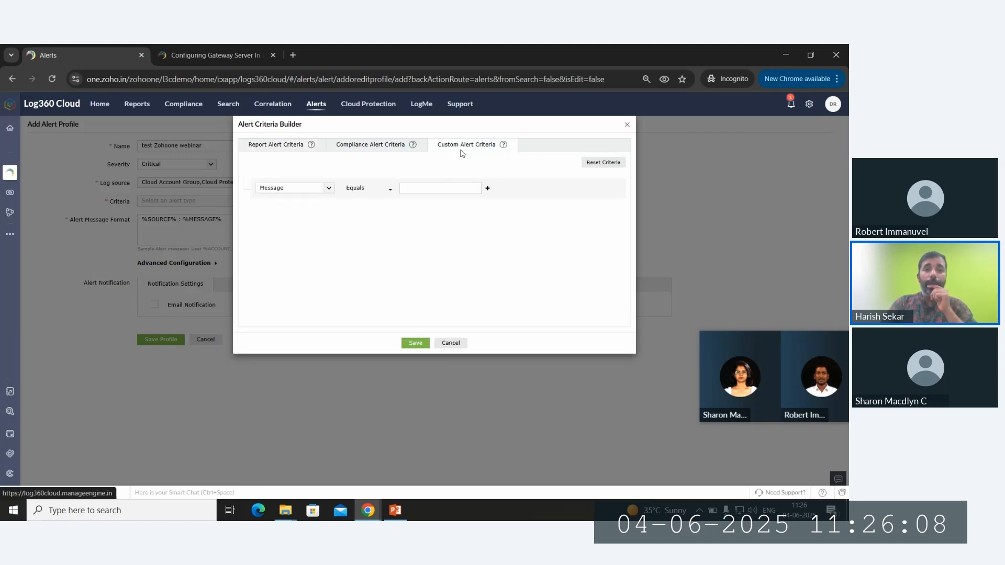
pyautogui.click(487, 188)
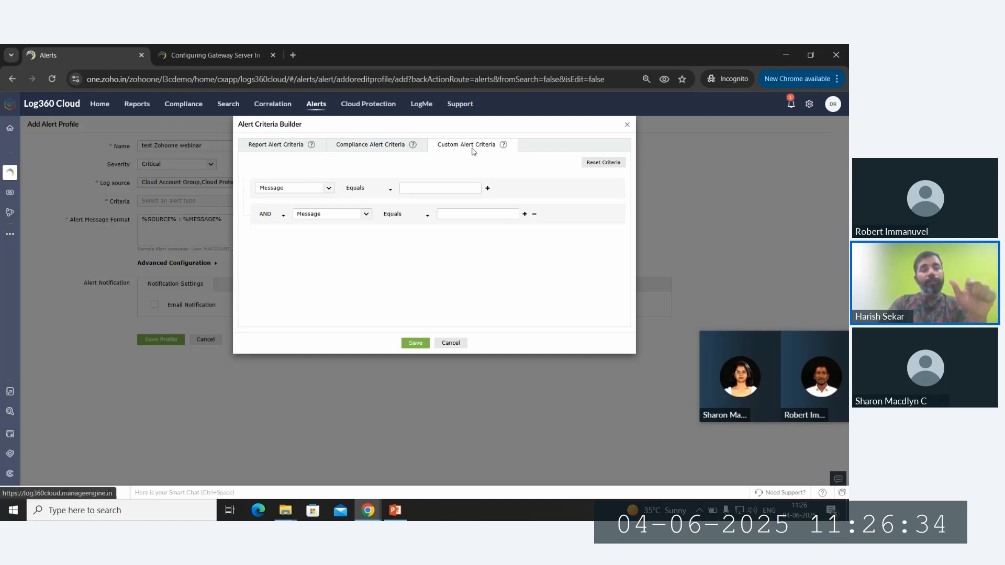
pyautogui.click(296, 146)
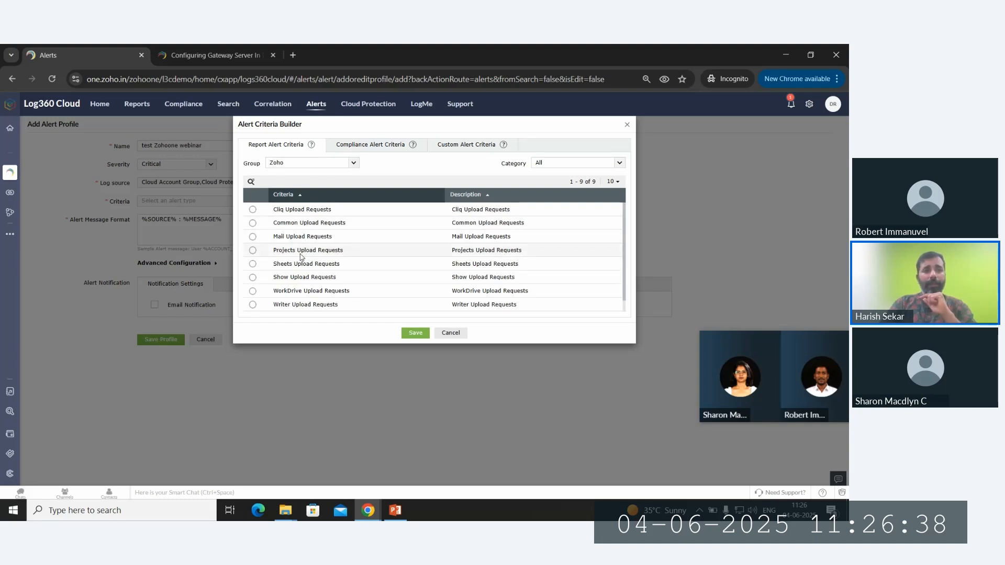
pyautogui.scroll(-1, 302, 257)
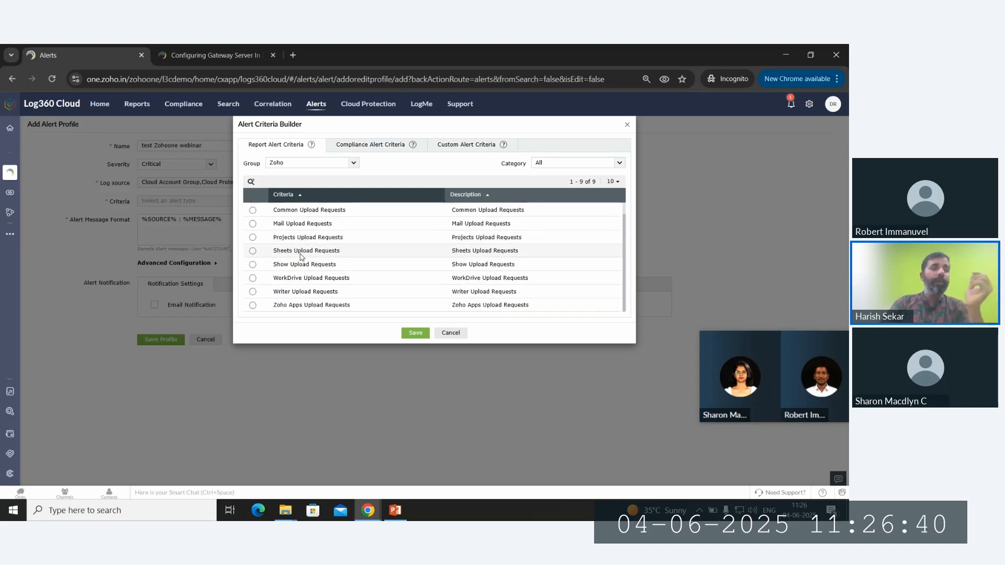
# - Switch to compliance-based alert criteria and choose ISO 27001:2013 as the standard
pyautogui.click(365, 146)
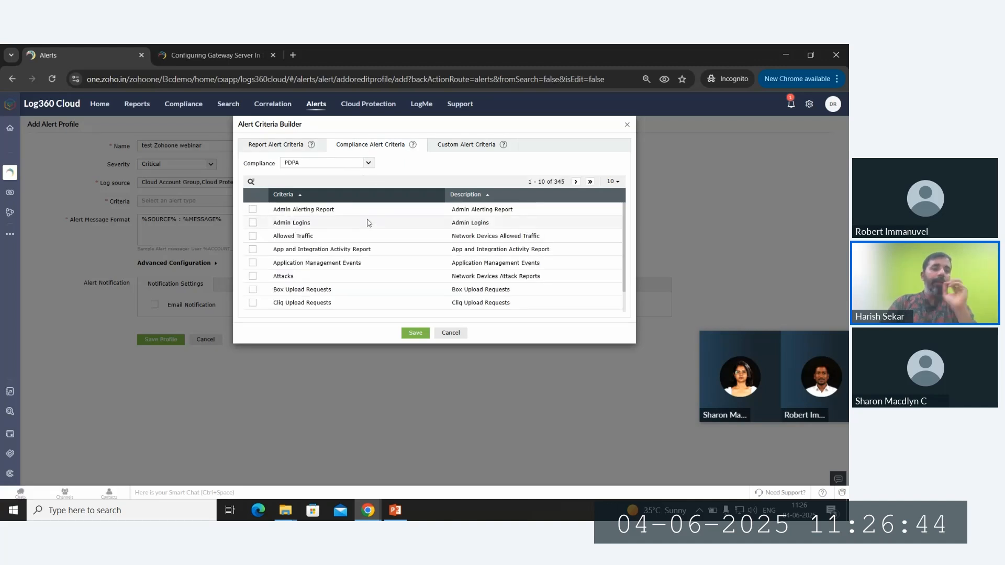
pyautogui.click(369, 162)
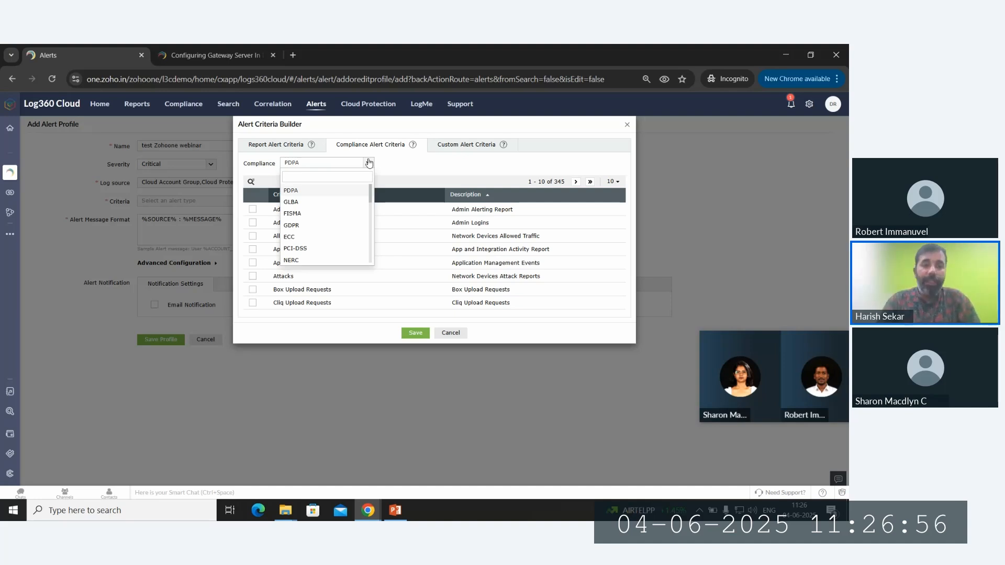
pyautogui.scroll(-5, 345, 209)
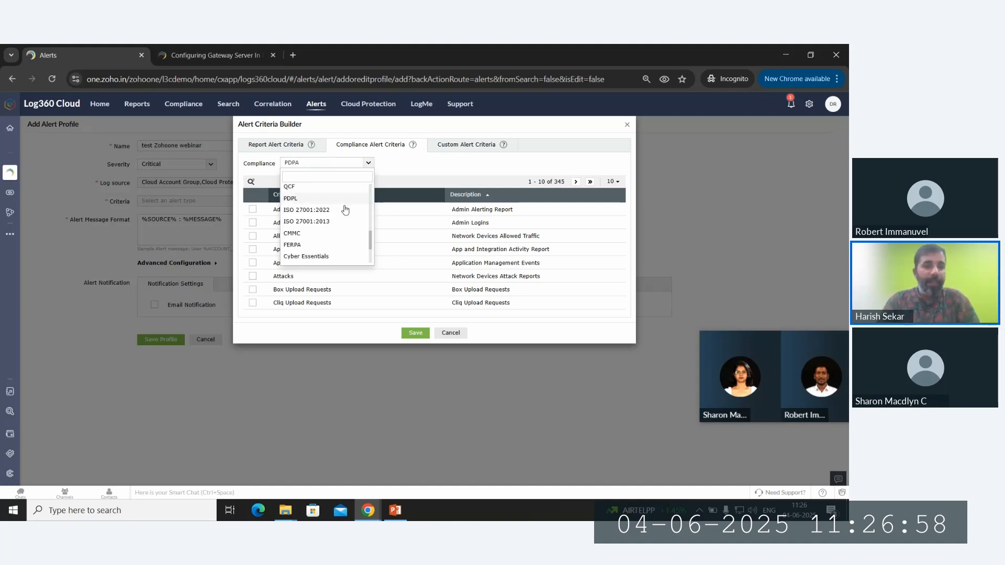
pyautogui.scroll(-2, 345, 210)
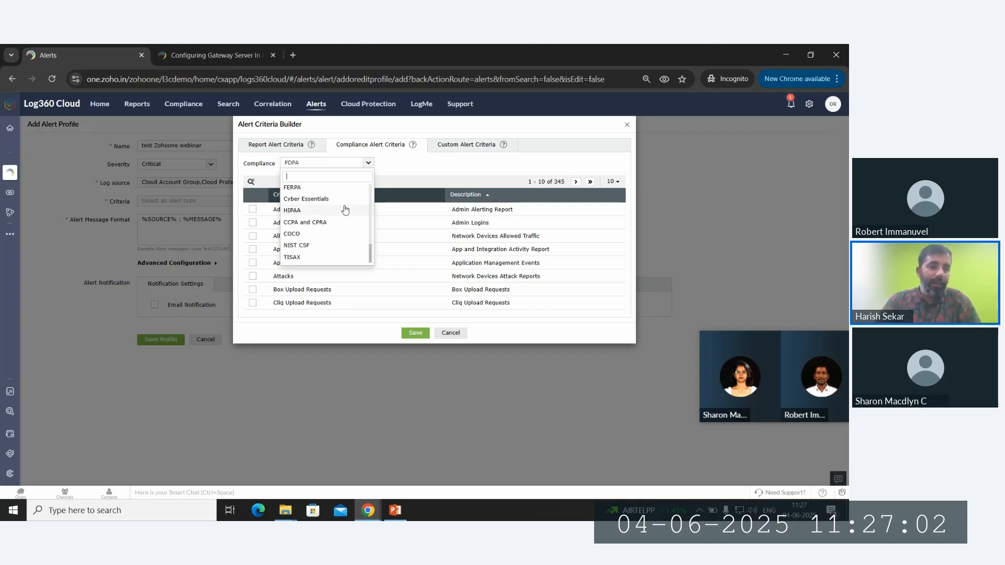
pyautogui.scroll(2, 345, 210)
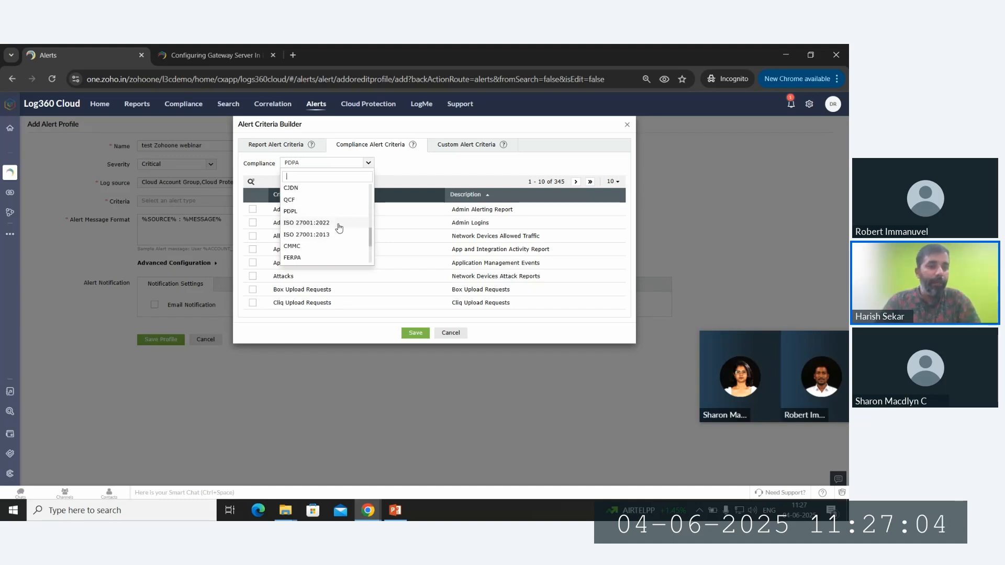
pyautogui.click(346, 234)
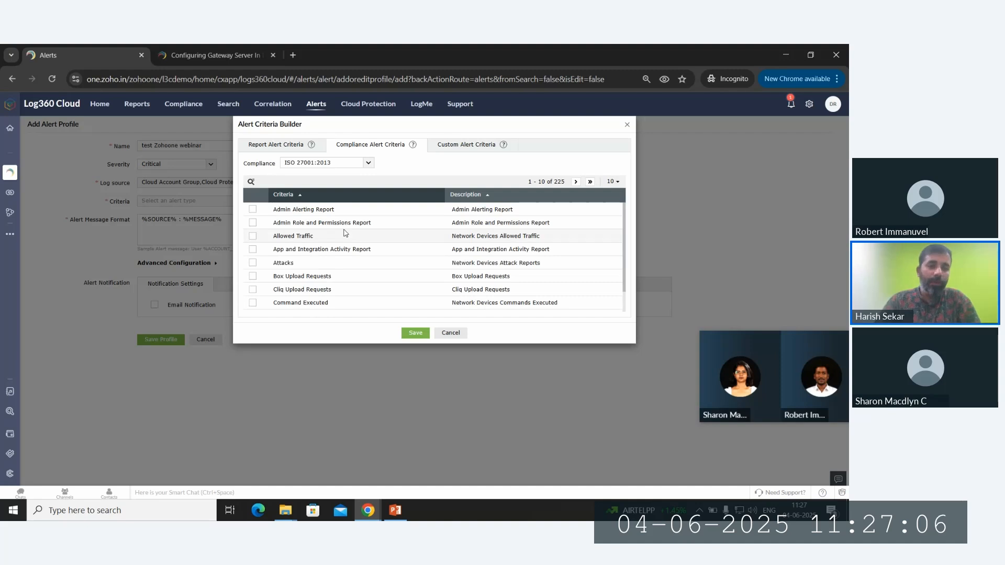
# - Tick Admin Role and Permissions, Allowed Traffic, App and Integration Activity, Box Upload Requests reports, and save
pyautogui.click(253, 222)
pyautogui.click(252, 236)
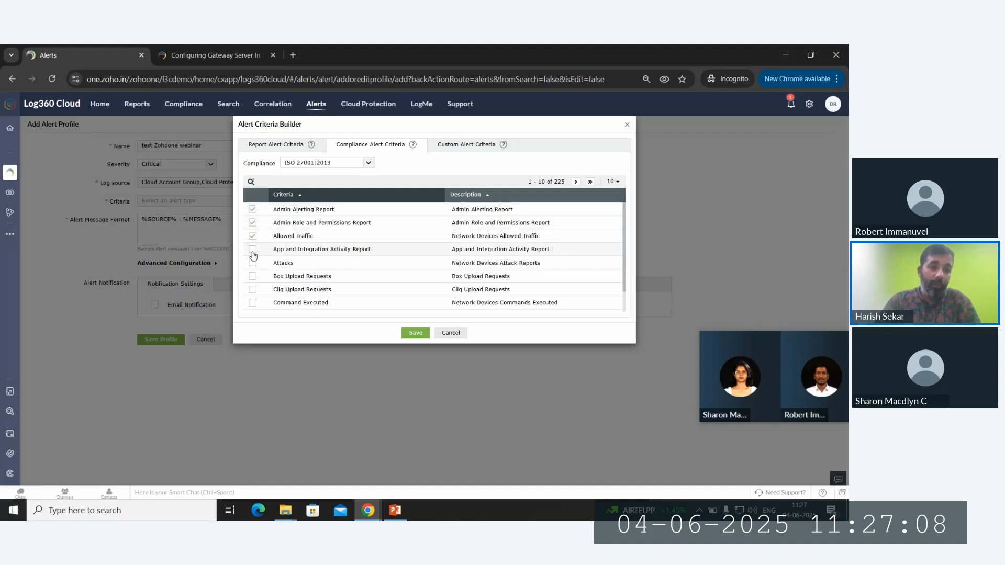
pyautogui.click(252, 249)
pyautogui.click(251, 282)
pyautogui.click(416, 333)
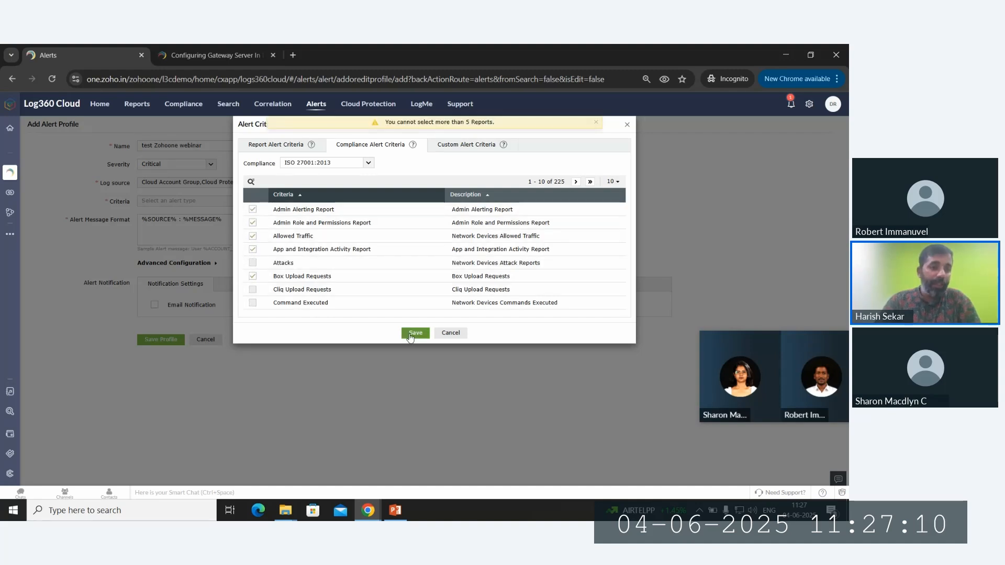
# - Turn on email notification and an event threshold of 100 events within 2 minutes
pyautogui.click(202, 263)
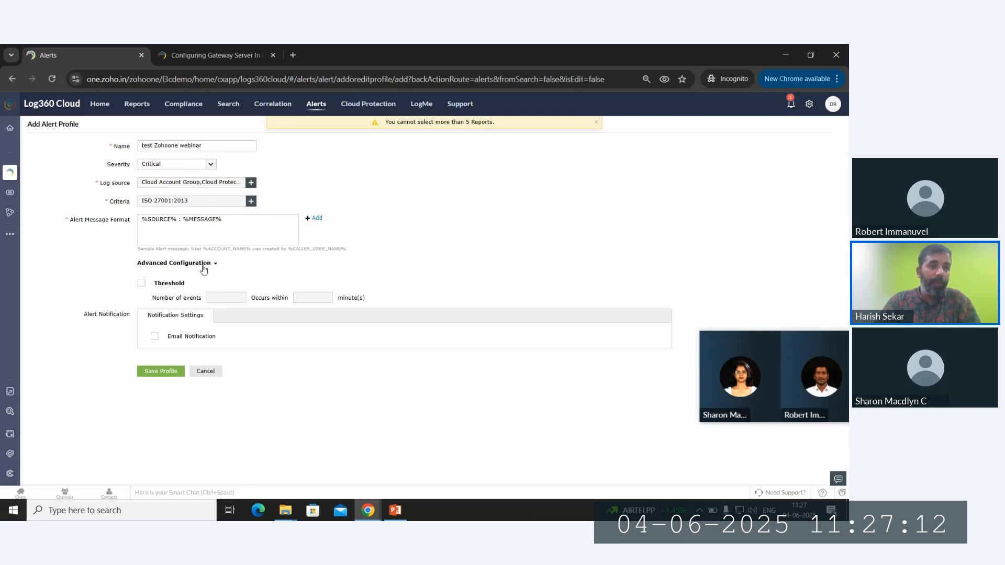
pyautogui.click(140, 285)
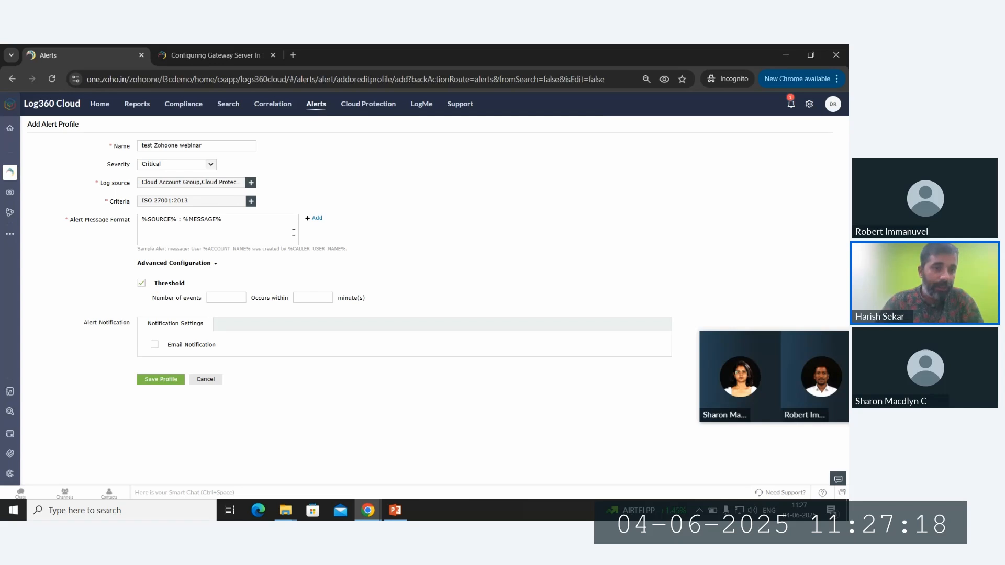
pyautogui.click(154, 344)
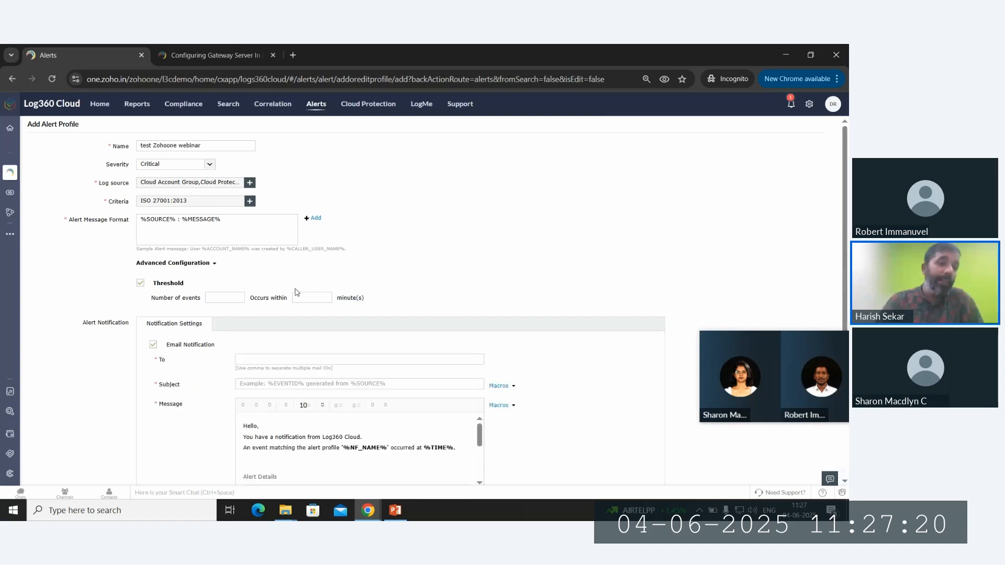
pyautogui.scroll(-1, 293, 291)
pyautogui.scroll(1, 373, 197)
pyautogui.click(231, 297)
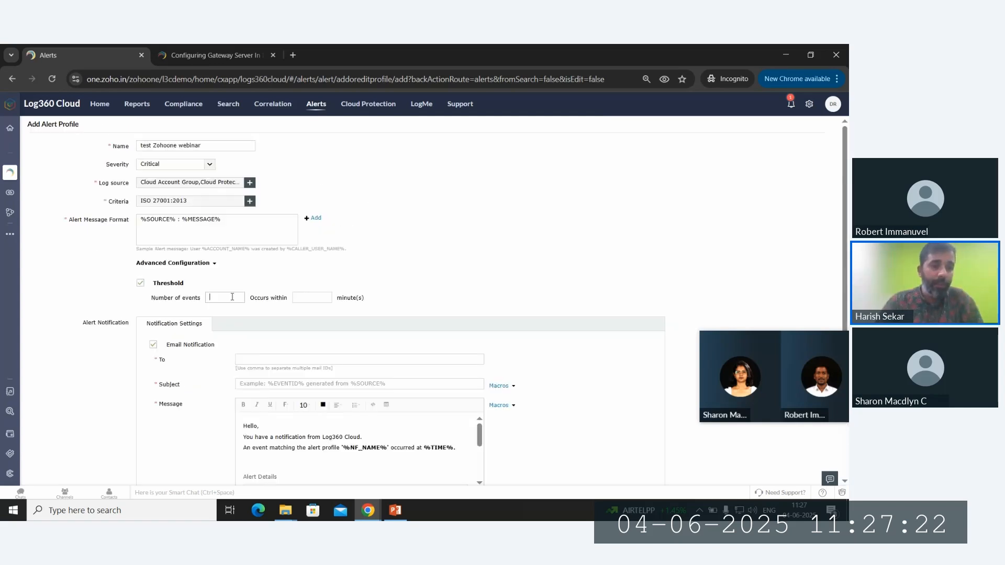
pyautogui.write('100')
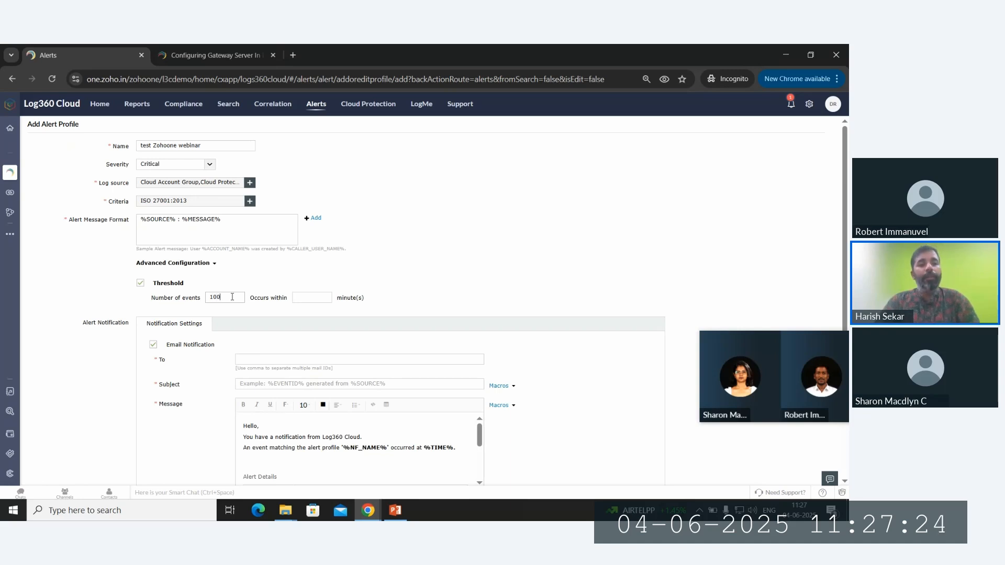
pyautogui.click(318, 296)
pyautogui.write('2')
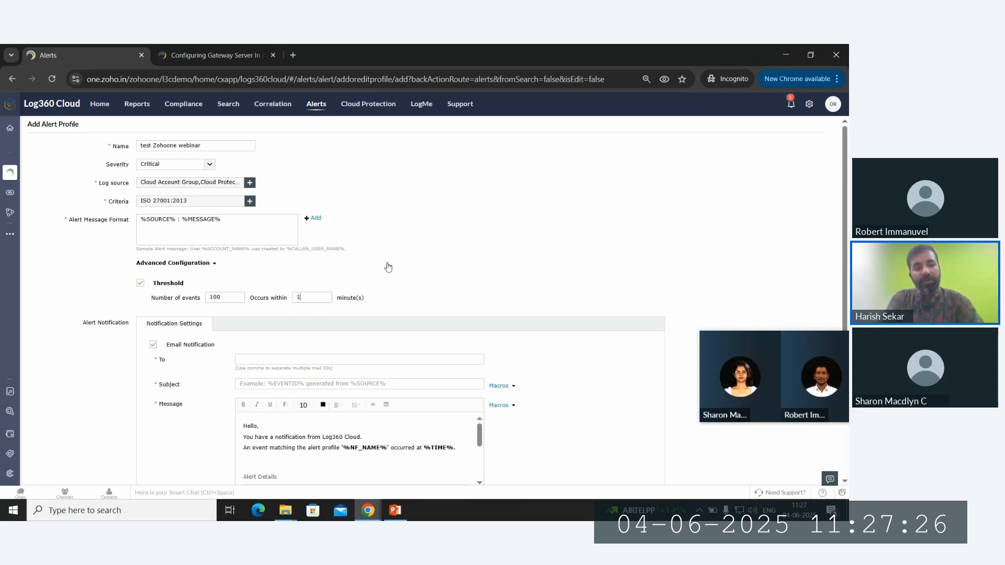
pyautogui.click(388, 266)
pyautogui.scroll(-1, 389, 266)
# - Lower the event threshold to 10 events and attempt to save the profile again
pyautogui.click(173, 463)
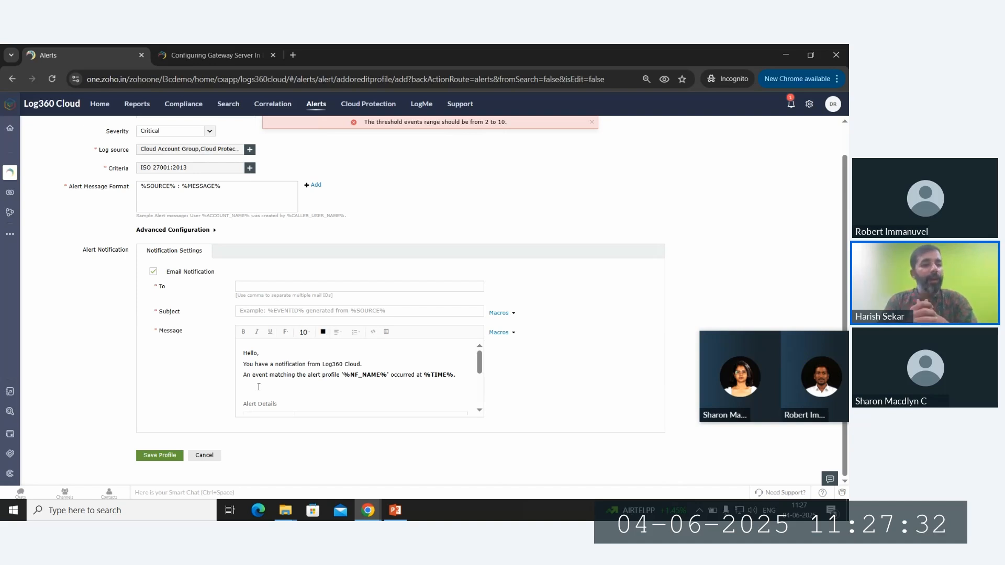
pyautogui.scroll(1, 261, 366)
pyautogui.click(214, 263)
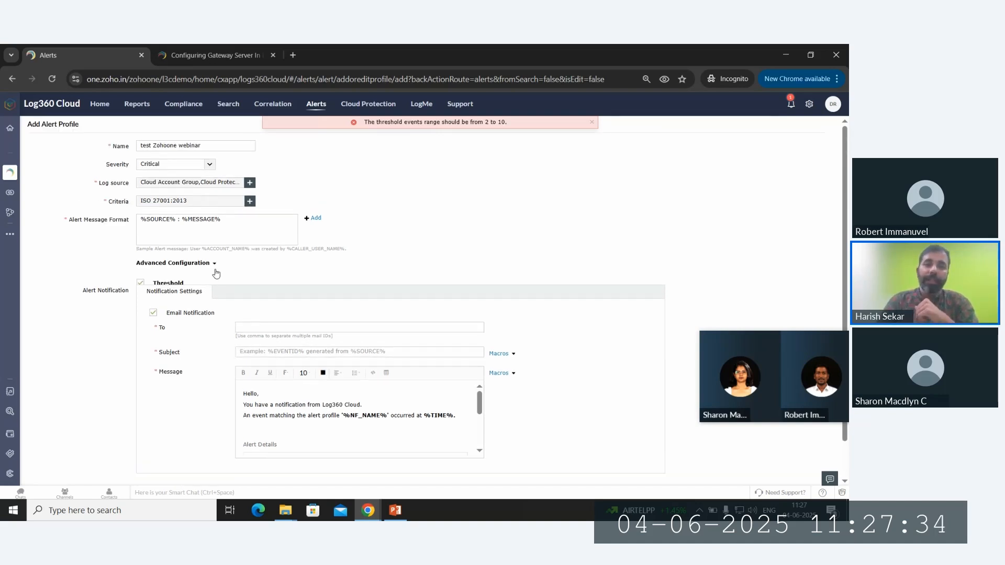
pyautogui.doubleClick(227, 297)
pyautogui.press('BackSpace')
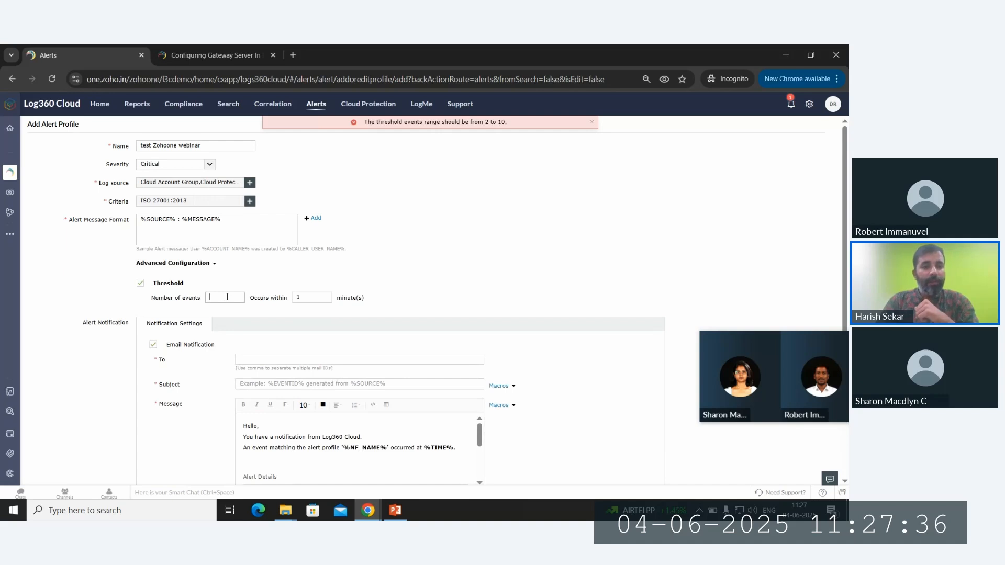
pyautogui.write('10')
pyautogui.scroll(-2, 234, 367)
pyautogui.click(160, 455)
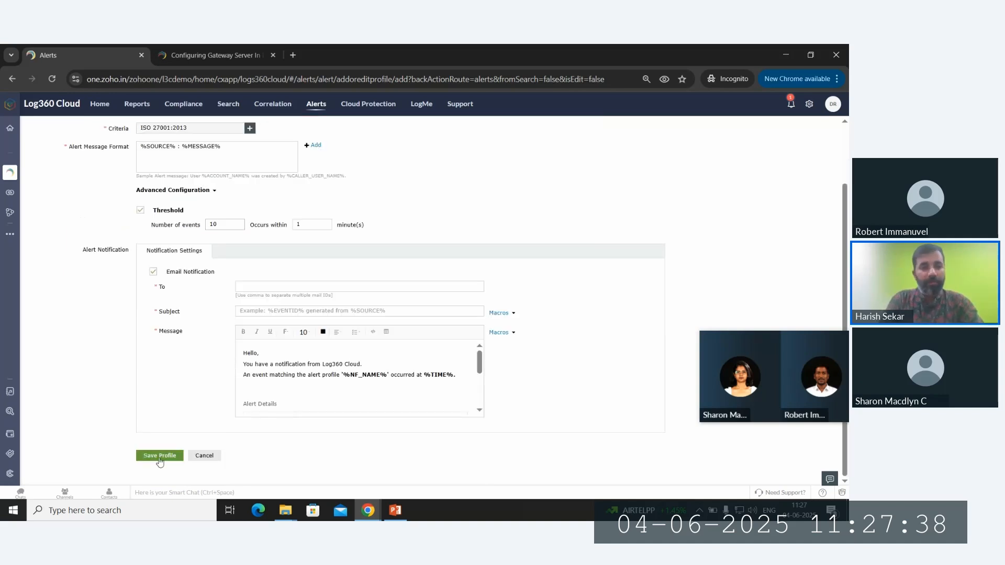
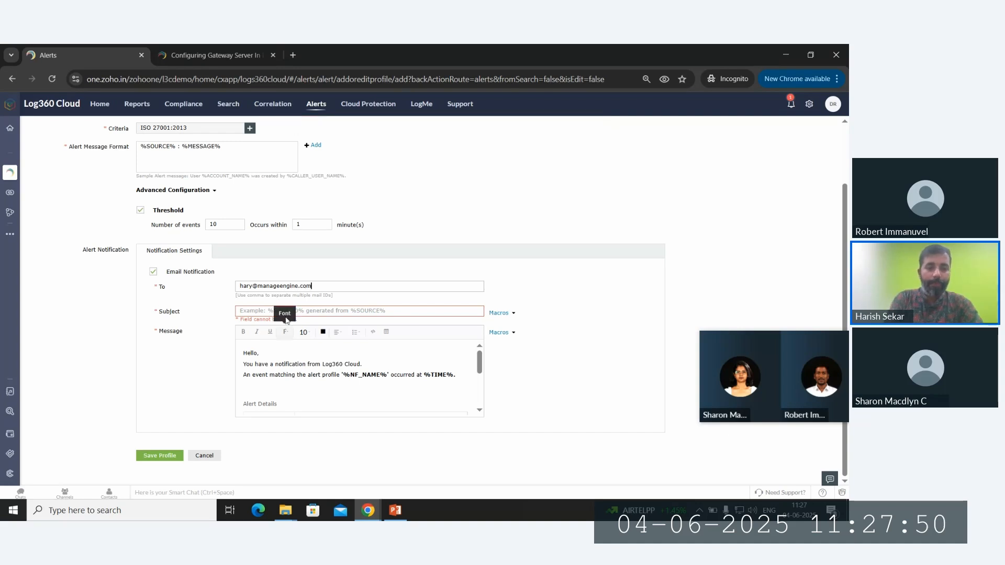
# - Enter the recipient e-mail address, set subject 'critical - IT Security', and save the profile
pyautogui.click(290, 312)
pyautogui.write('criti')
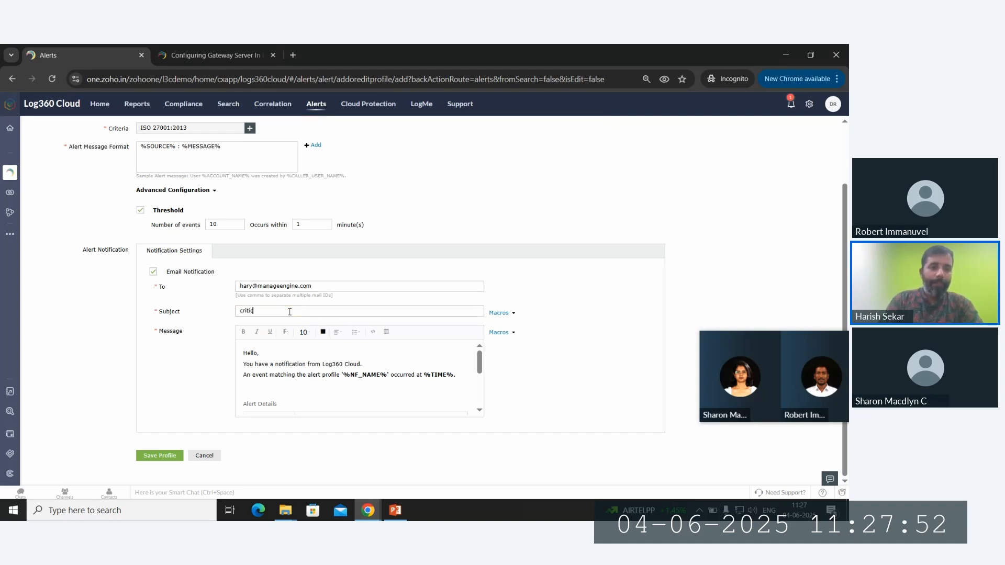
pyautogui.write('cal')
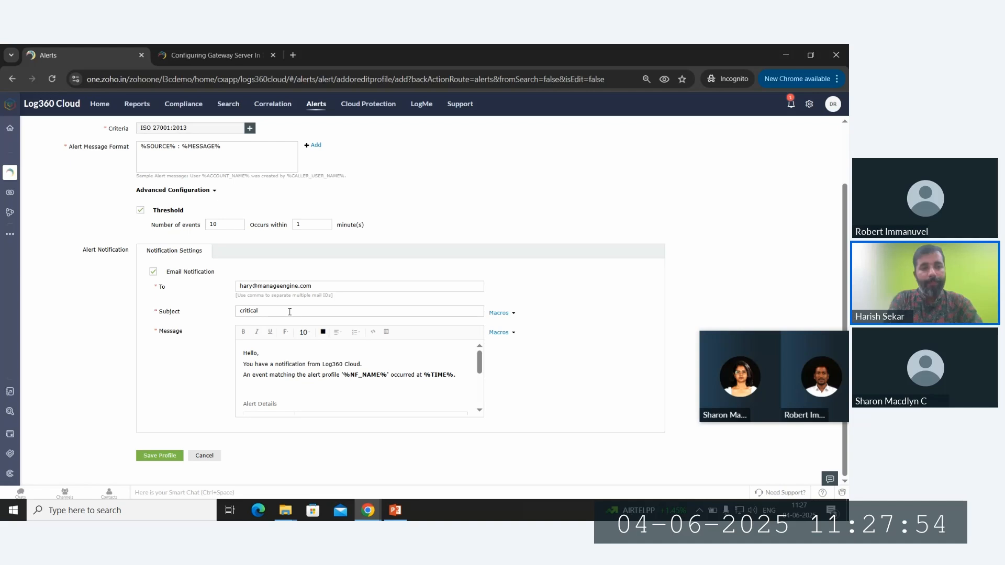
pyautogui.write(' - IT Security')
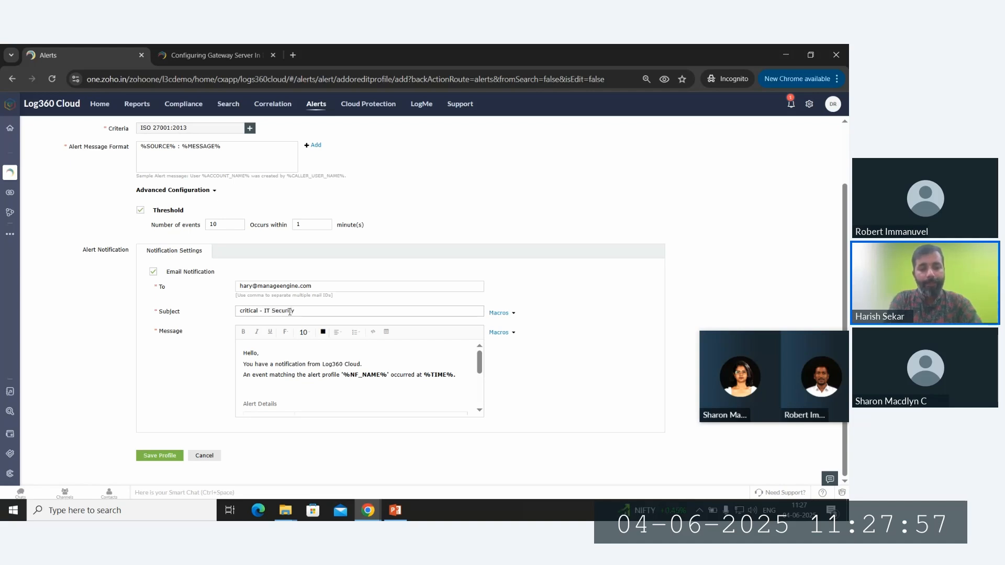
pyautogui.click(160, 456)
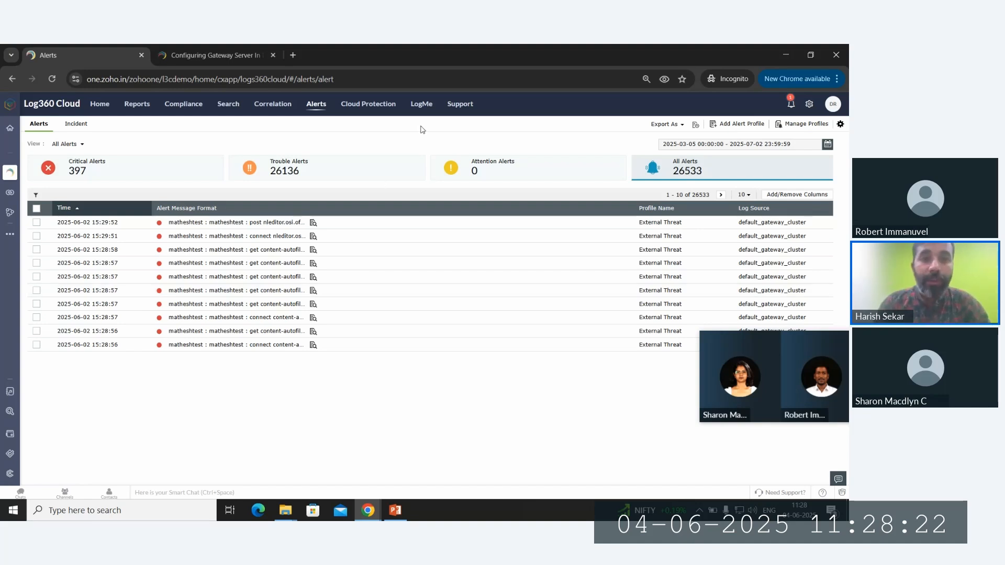
# - Go to LogMe to view the catalog of supported log sources
pyautogui.click(422, 105)
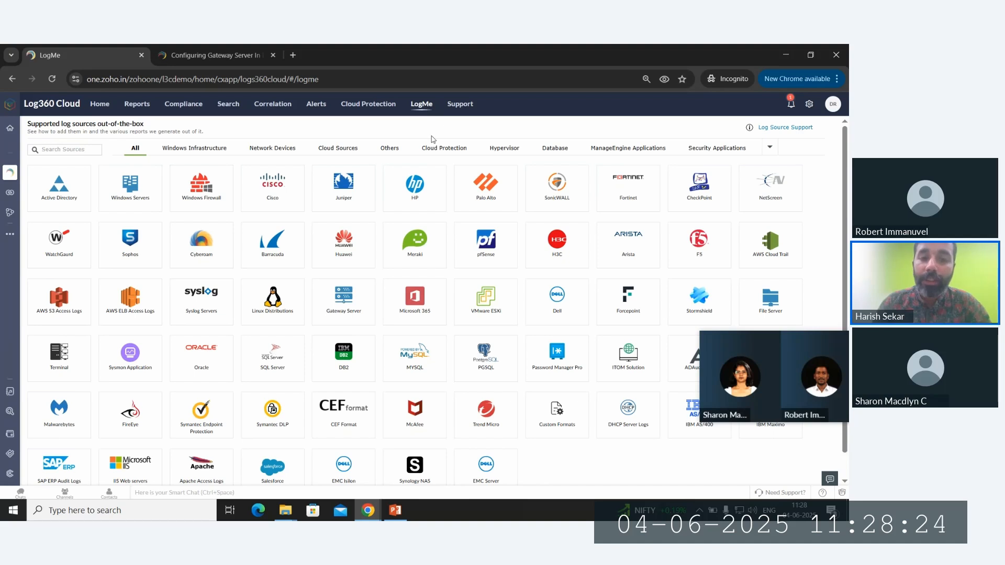
# - View a cloud log source's setup help, then filter the catalog to Windows, network and cloud sources
pyautogui.click(420, 294)
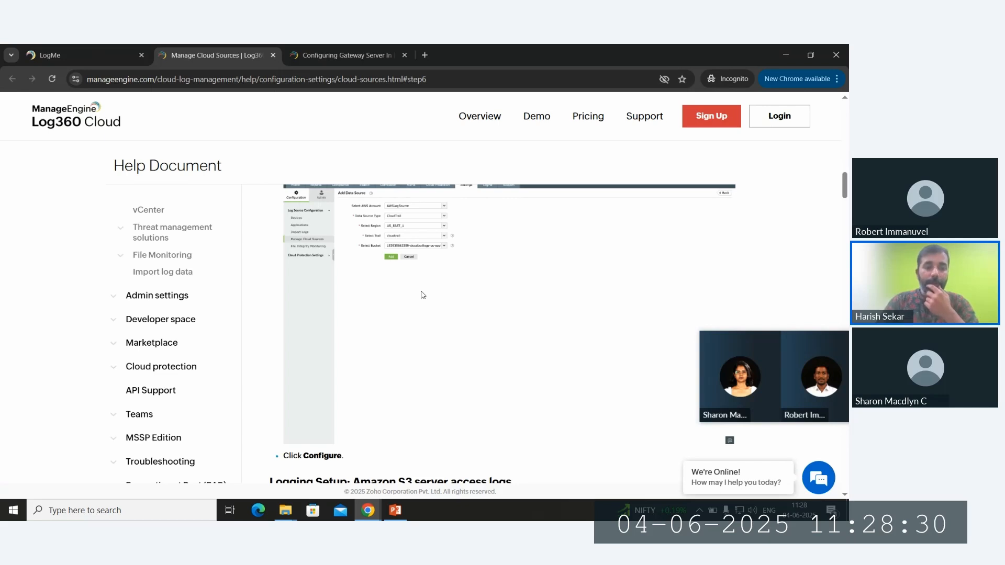
pyautogui.click(137, 61)
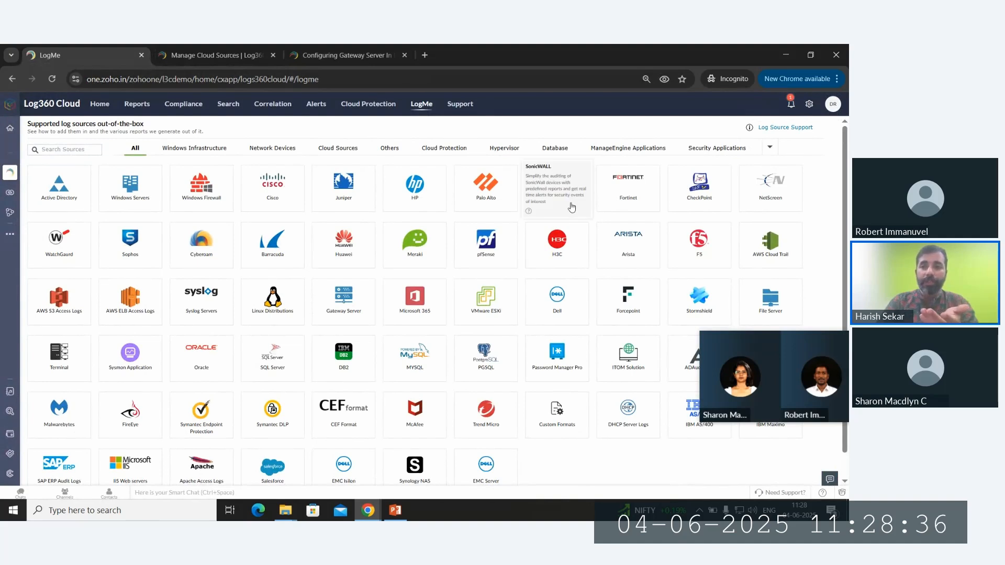
pyautogui.click(193, 150)
pyautogui.click(277, 148)
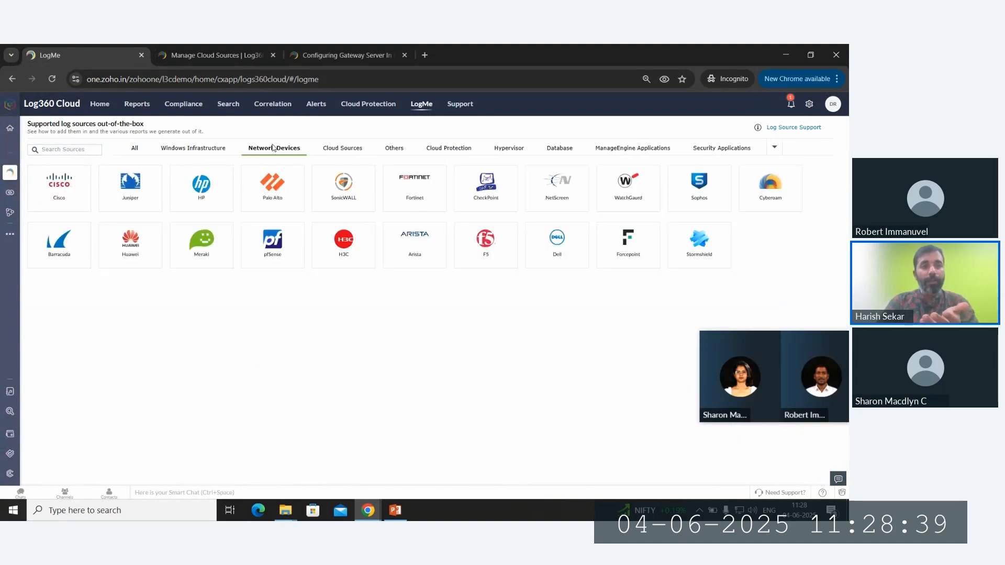
pyautogui.click(337, 148)
# - Browse the Other, Hypervisor, Database, ManageEngine and Security Applications log-source categories
pyautogui.click(392, 148)
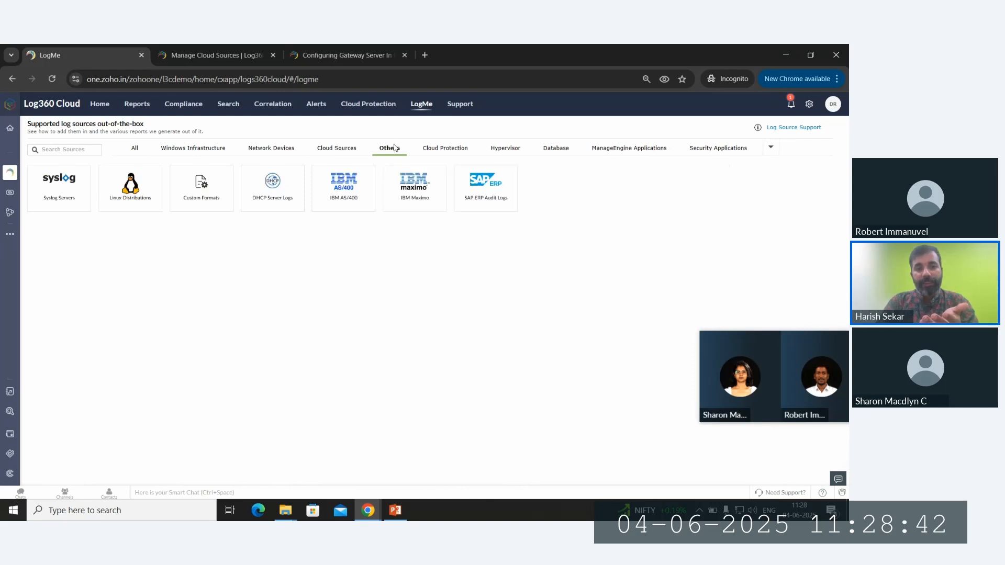
pyautogui.click(504, 150)
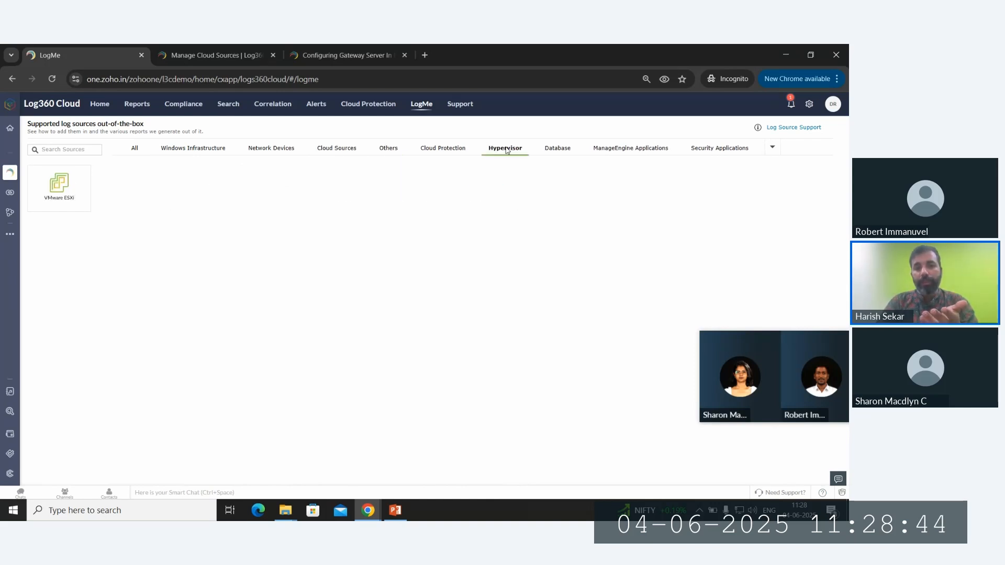
pyautogui.click(556, 149)
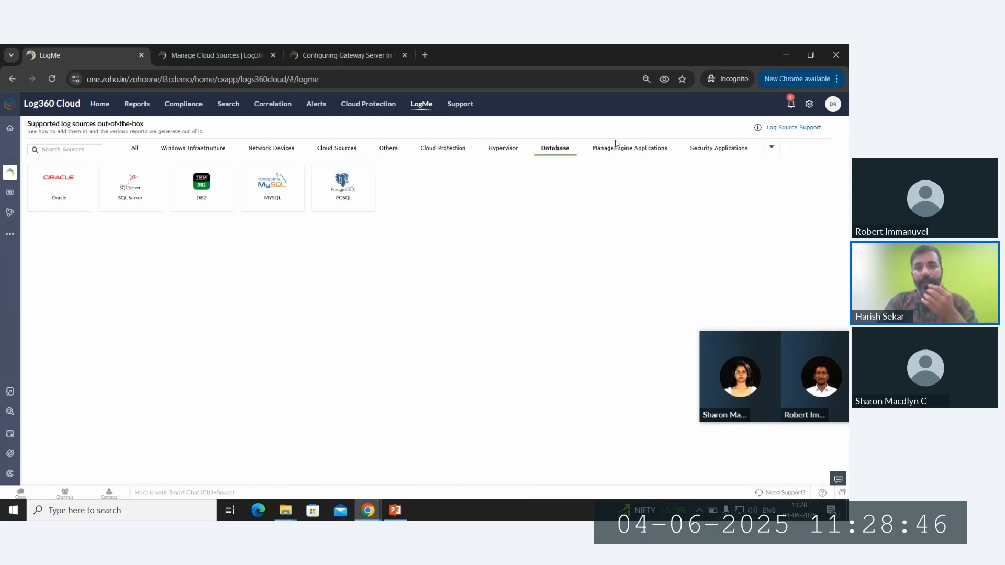
pyautogui.click(619, 152)
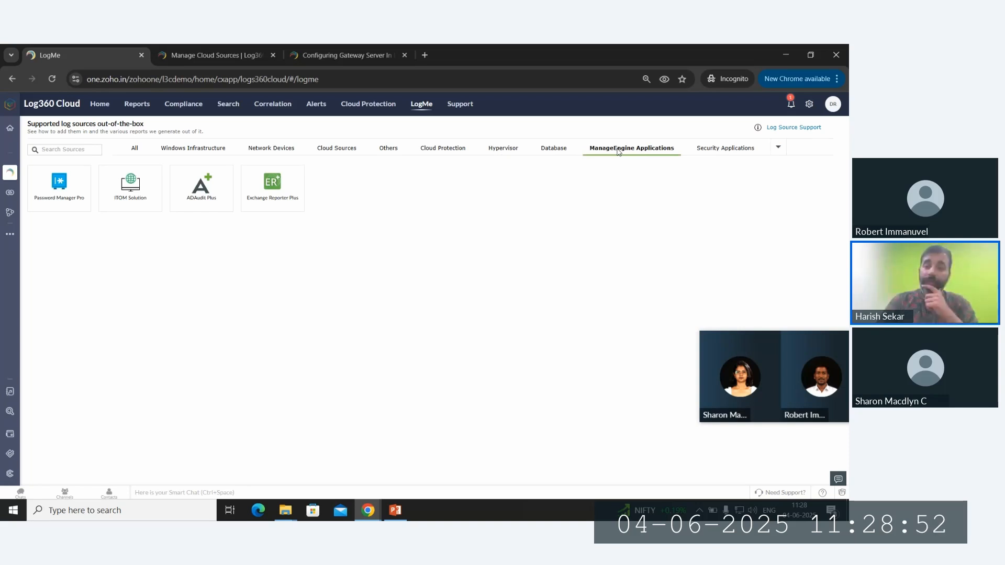
pyautogui.click(708, 150)
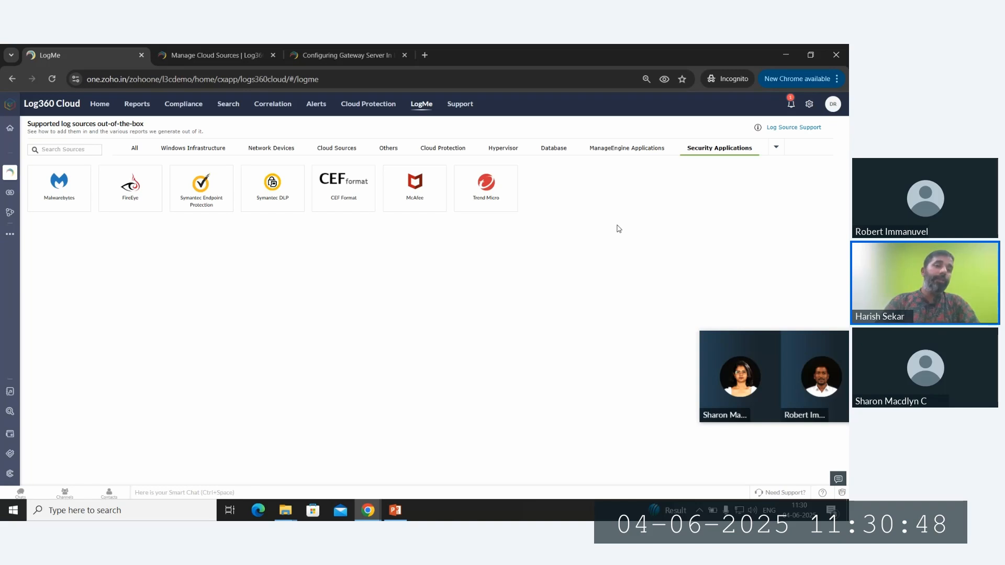
# - Go to Compliance, pick ISO 27001:2013 and open its Overview report from the report list
pyautogui.click(190, 103)
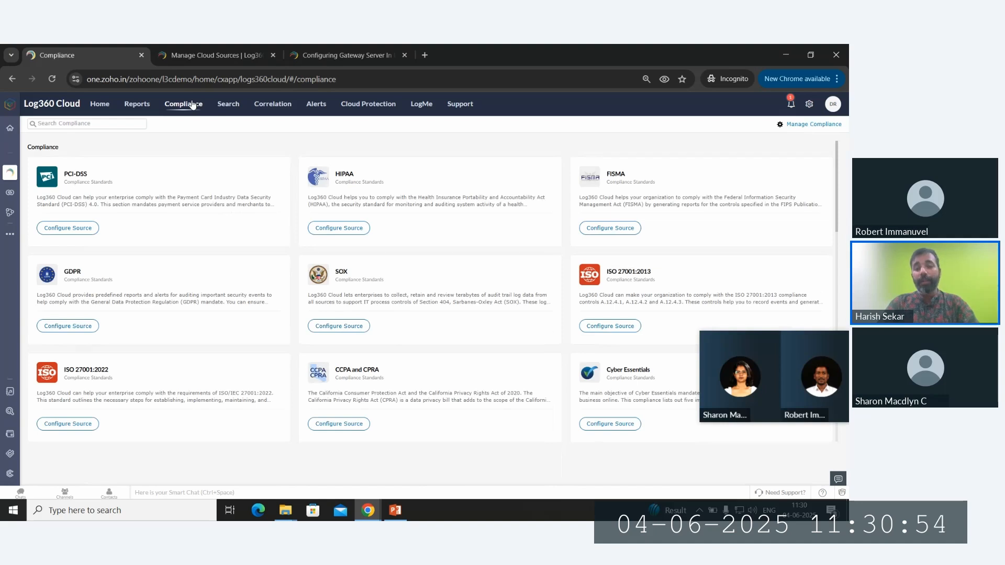
pyautogui.click(623, 271)
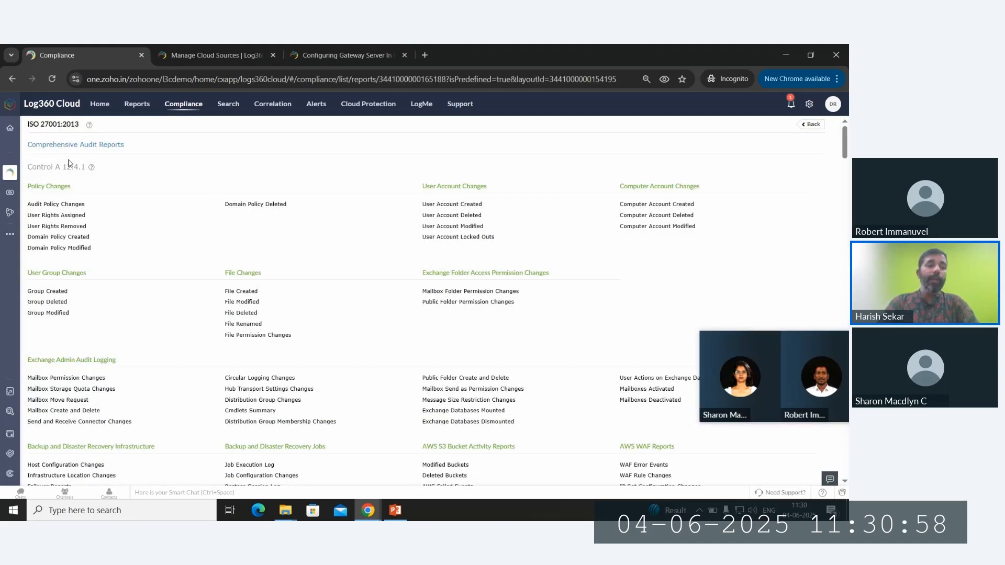
pyautogui.moveTo(93, 172)
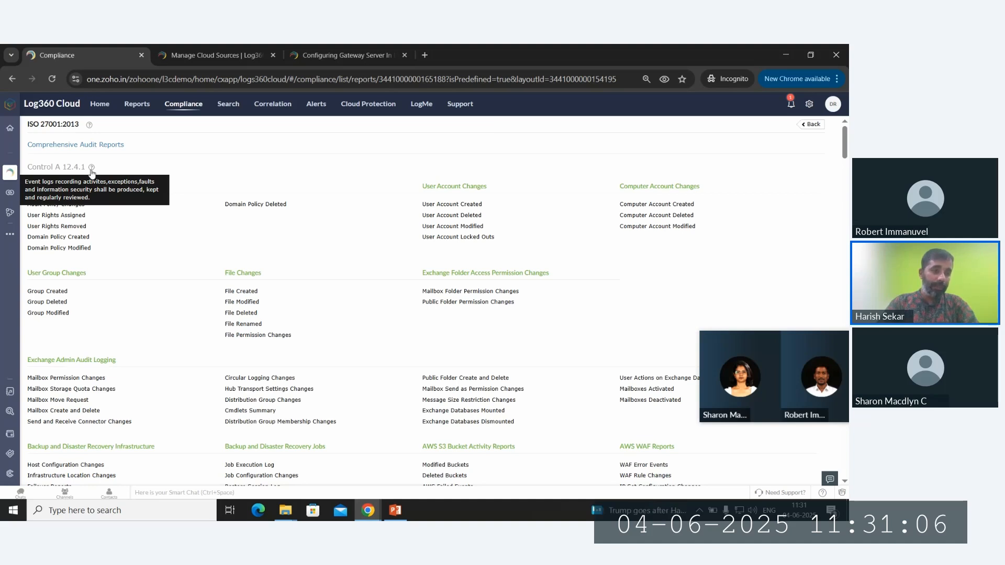
pyautogui.scroll(-10, 163, 210)
pyautogui.scroll(-15, 163, 209)
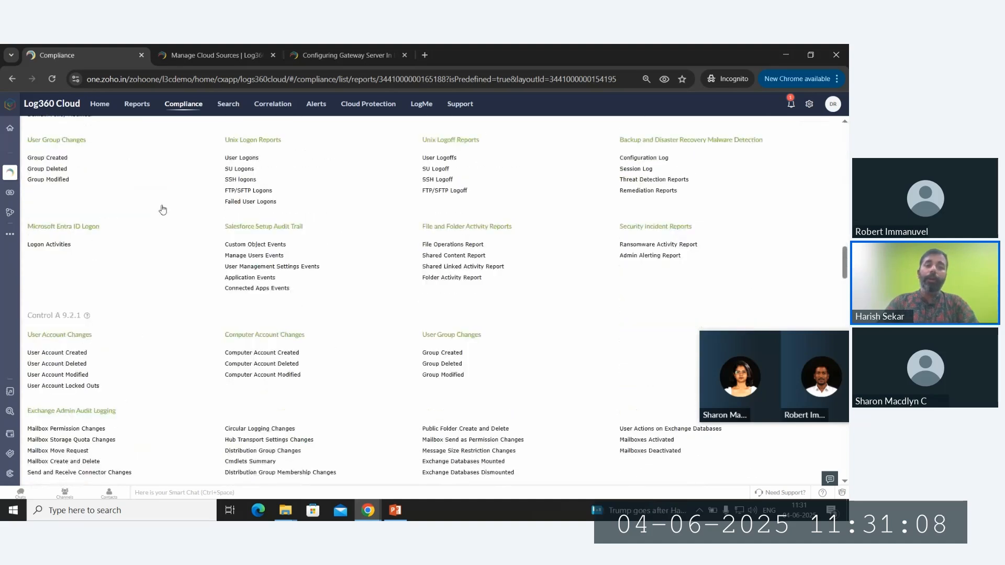
pyautogui.scroll(-15, 163, 209)
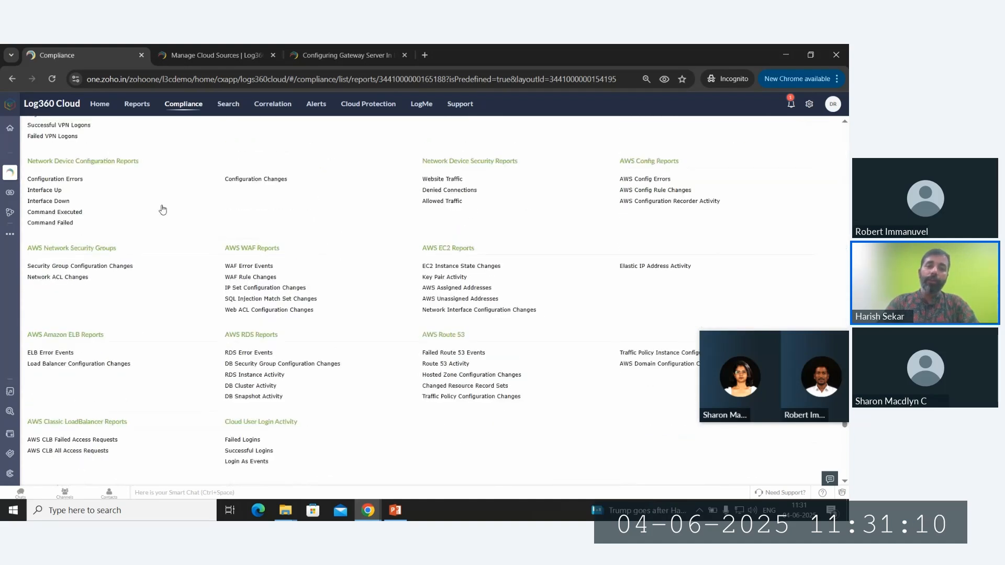
pyautogui.scroll(15, 163, 209)
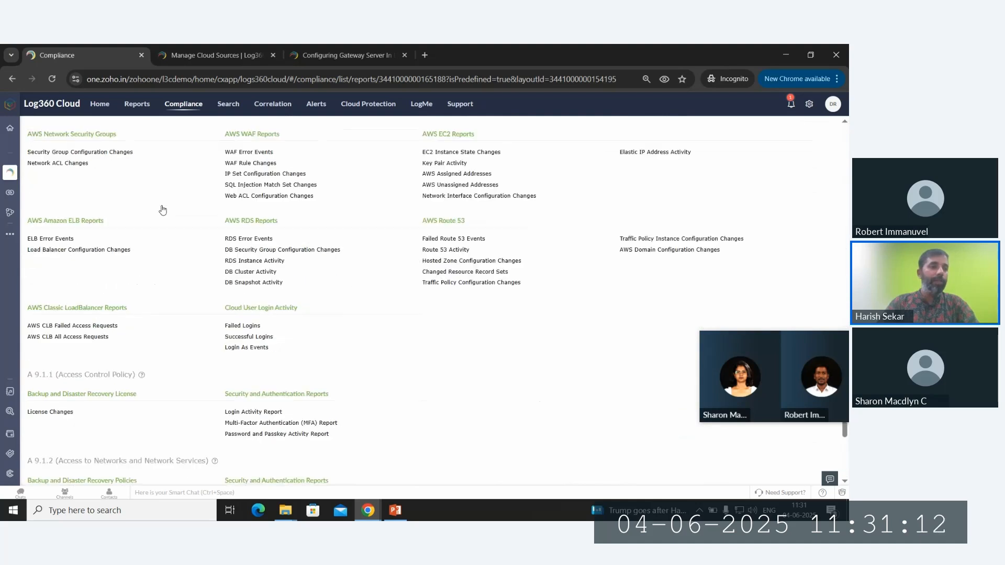
pyautogui.scroll(15, 162, 209)
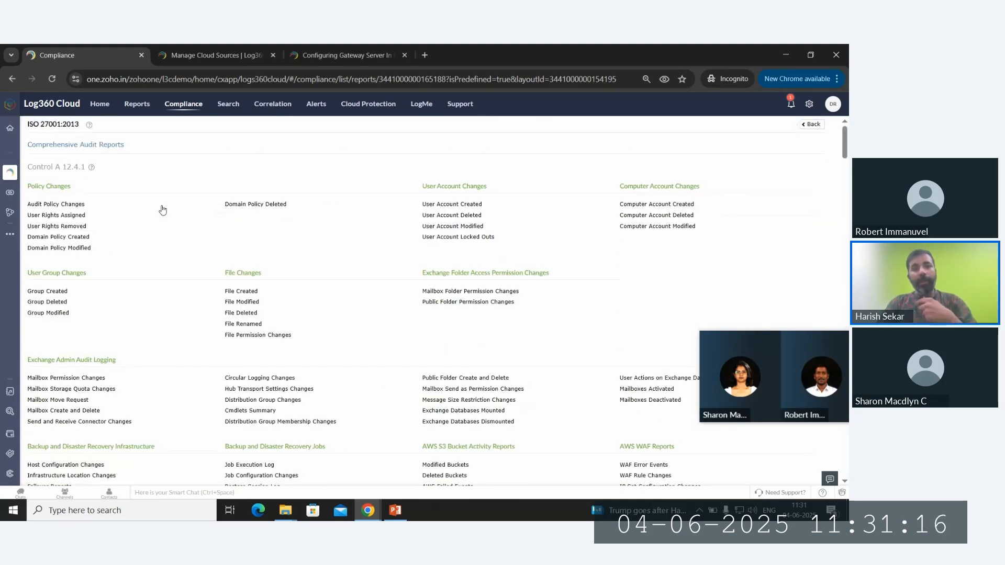
pyautogui.click(114, 145)
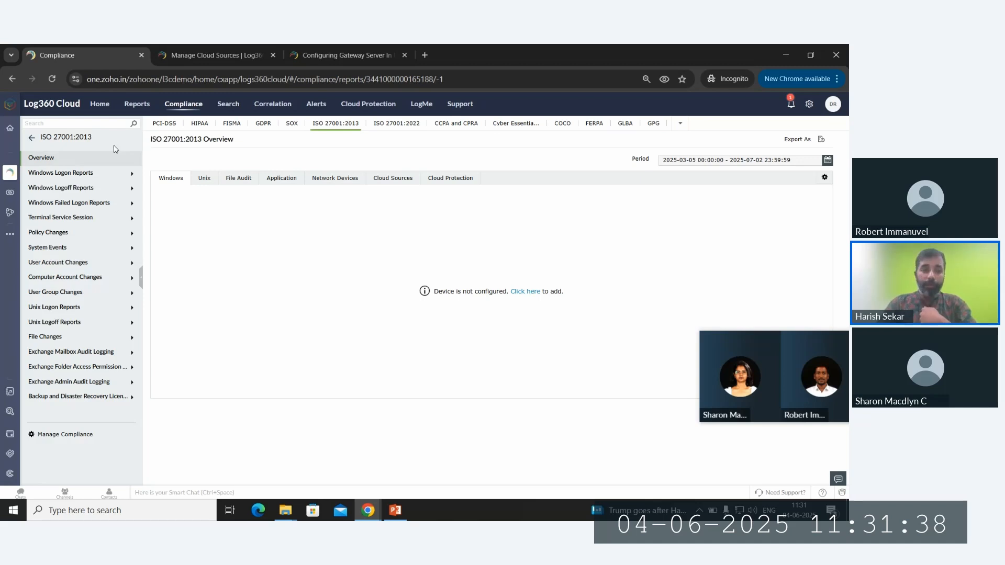
# - Cycle the Home dashboards: AWS Overview, Microsoft 365, Cloud Protection, Incident Overview, then File Monitoring
pyautogui.click(98, 111)
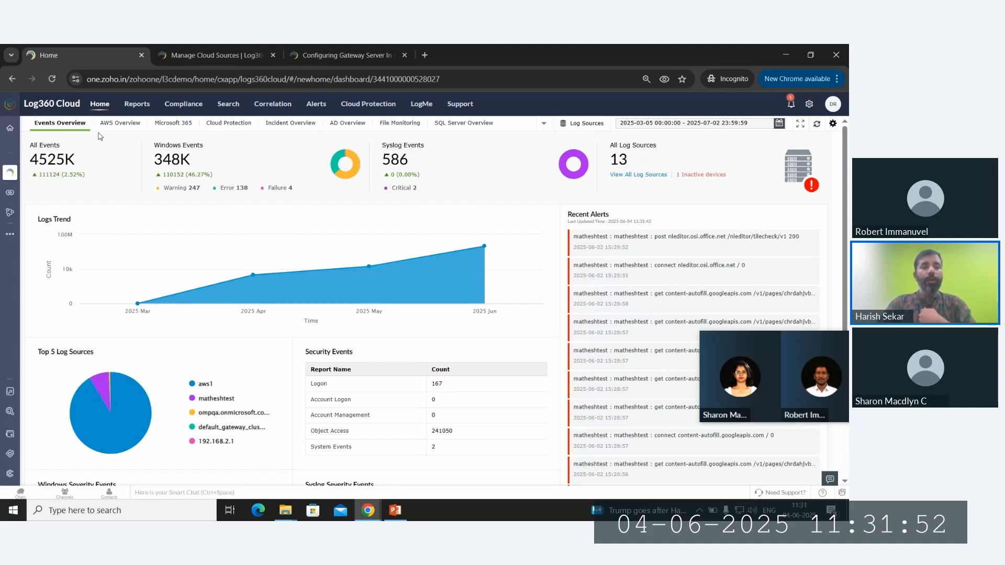
pyautogui.click(123, 125)
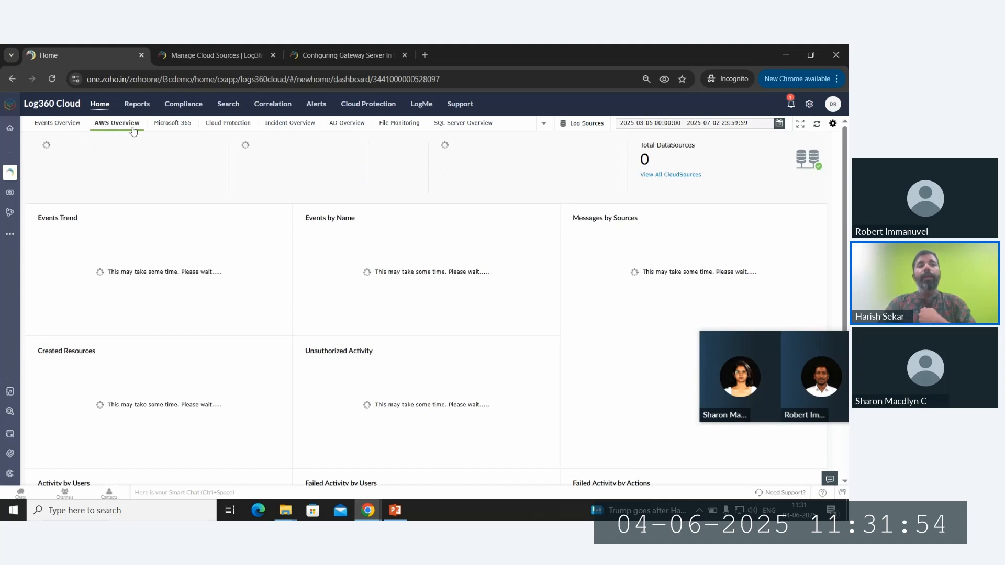
pyautogui.click(169, 128)
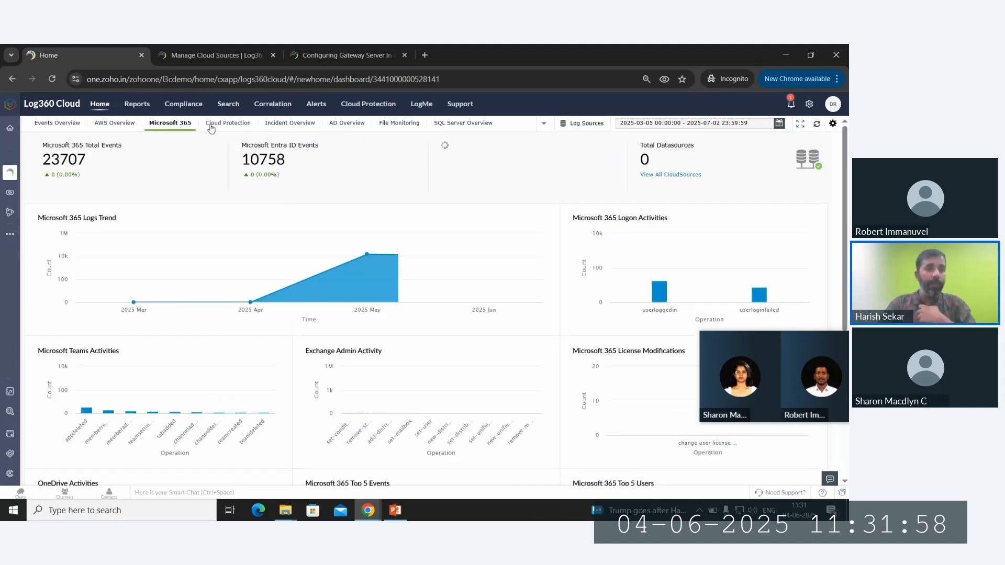
pyautogui.click(238, 127)
pyautogui.click(291, 123)
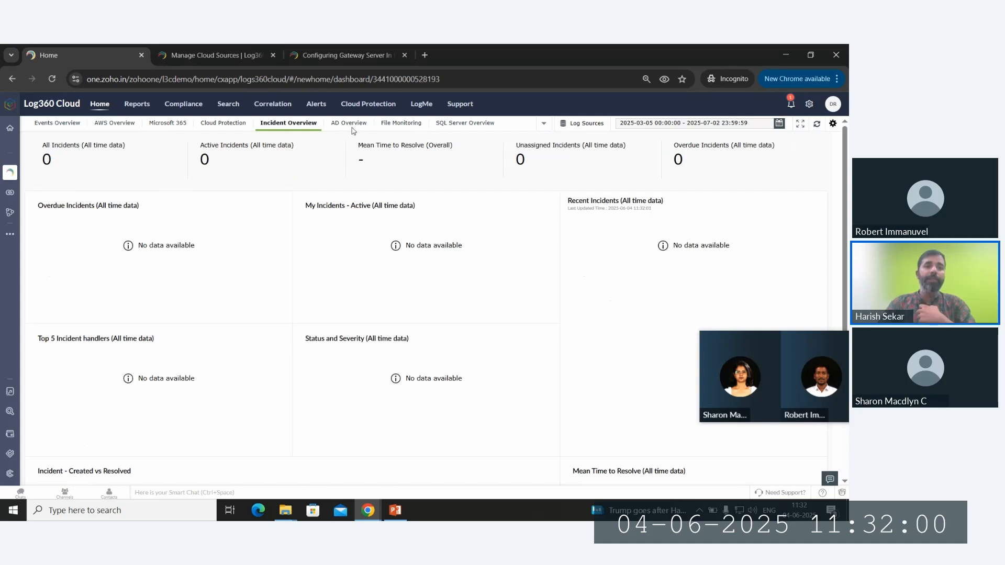
pyautogui.click(401, 127)
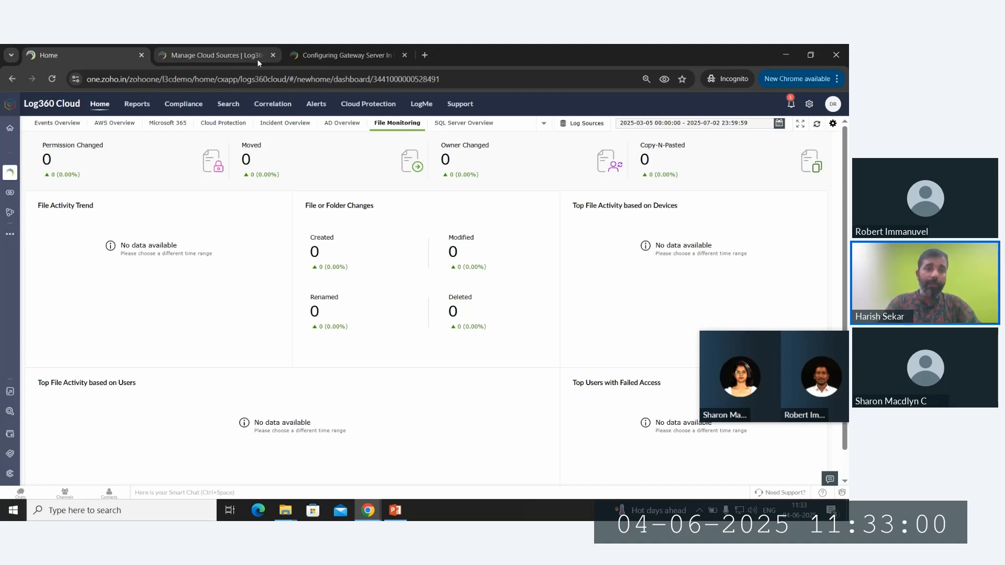
# - Present the Zoho Show webinar deck full screen and advance to slide 7
pyautogui.hotkey('alt', 'Tab')
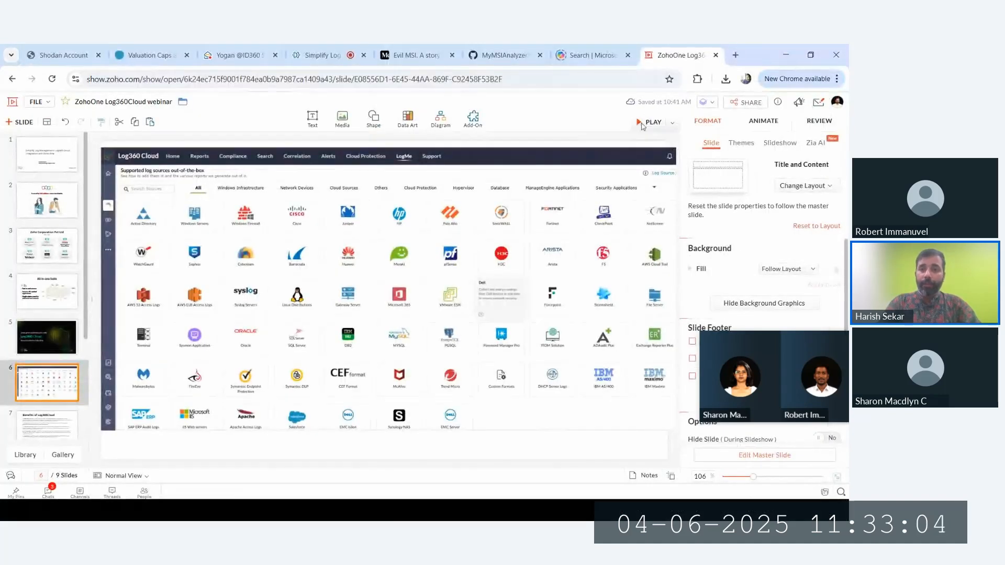
pyautogui.press('F11')
pyautogui.hotkey('shift', 'F5')
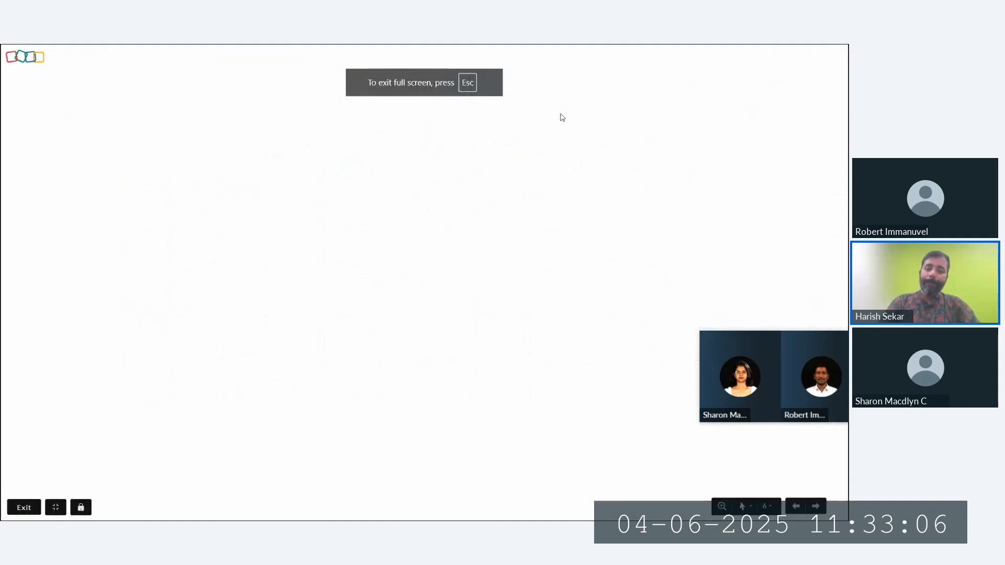
pyautogui.press('Right')
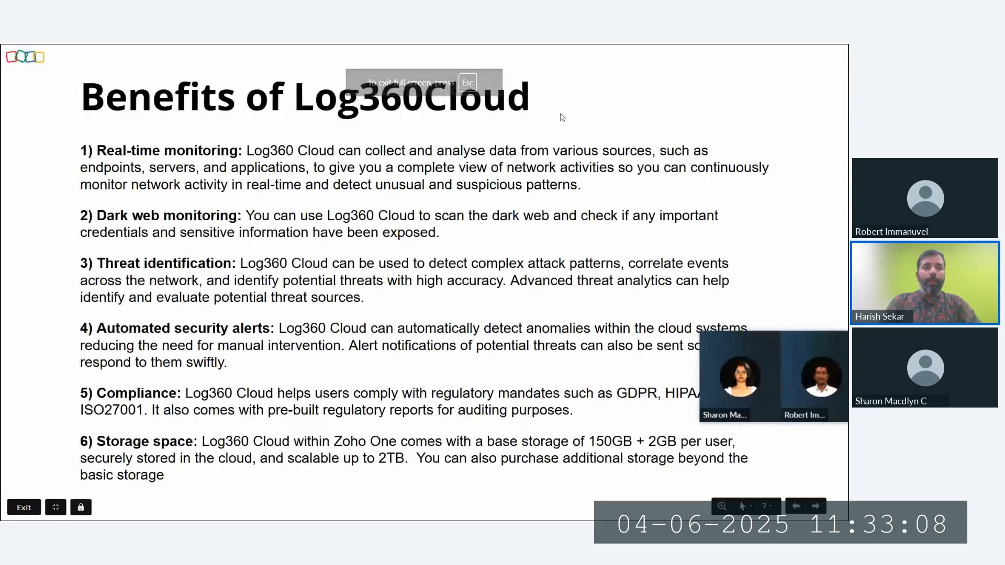